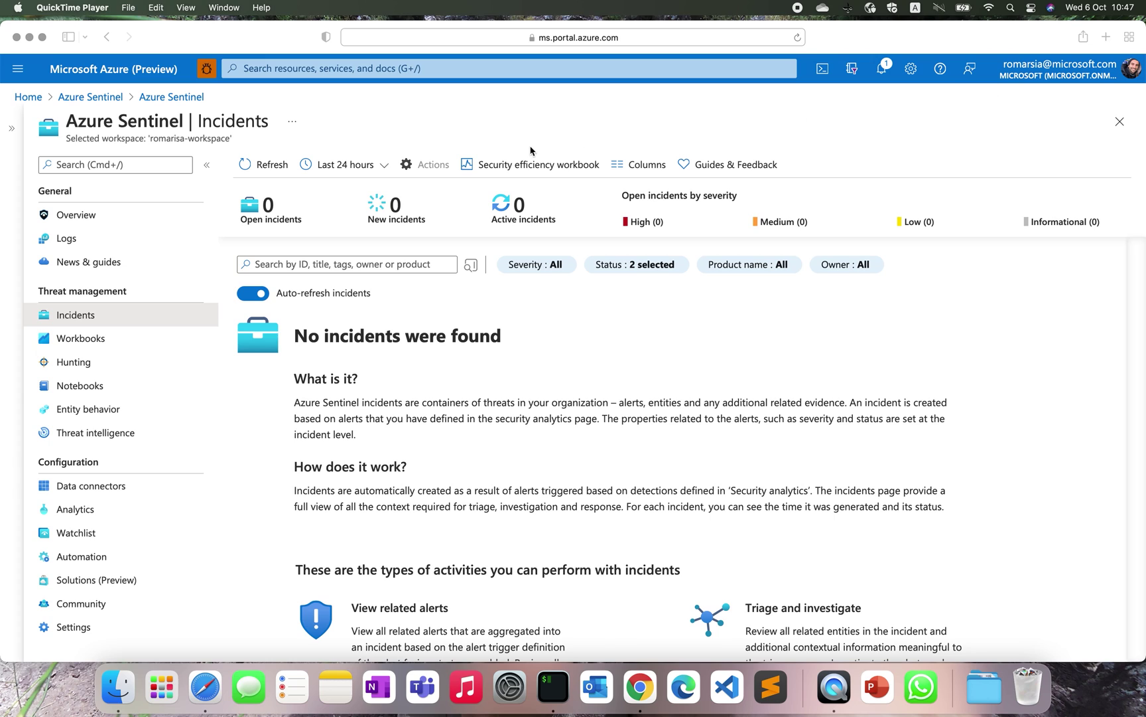
# Filter the analytics rules to Enabled only and select the 'NRT rule - Account was deleted' rule
pyautogui.click(99, 510)
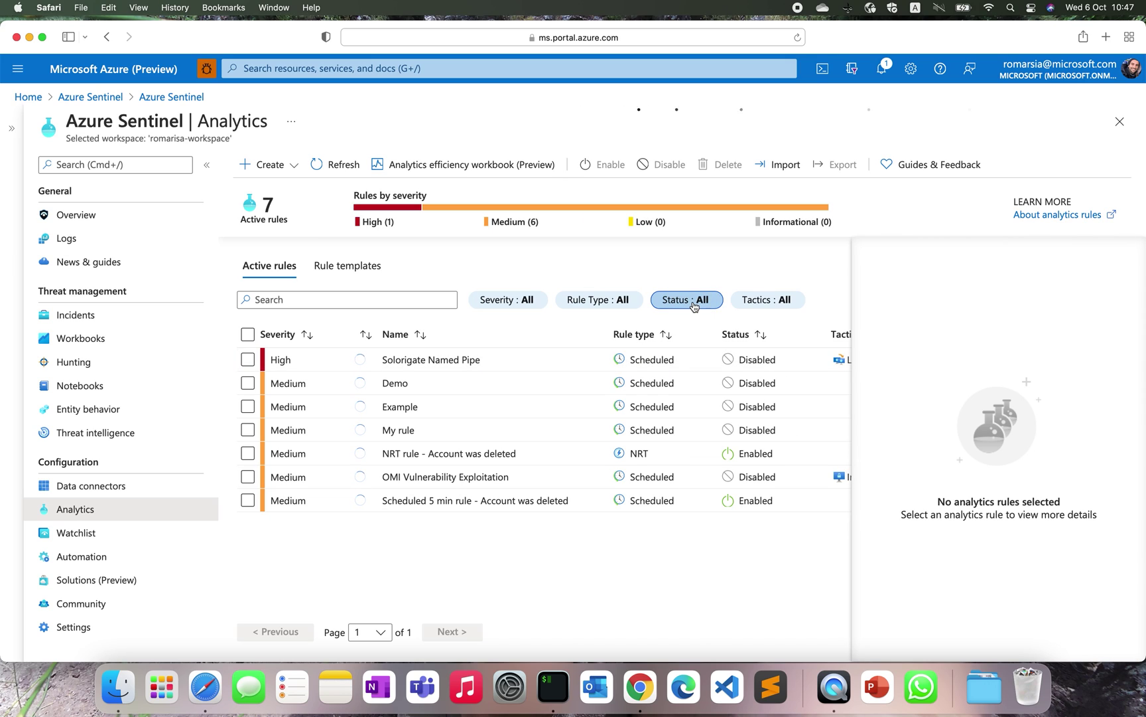
pyautogui.click(693, 306)
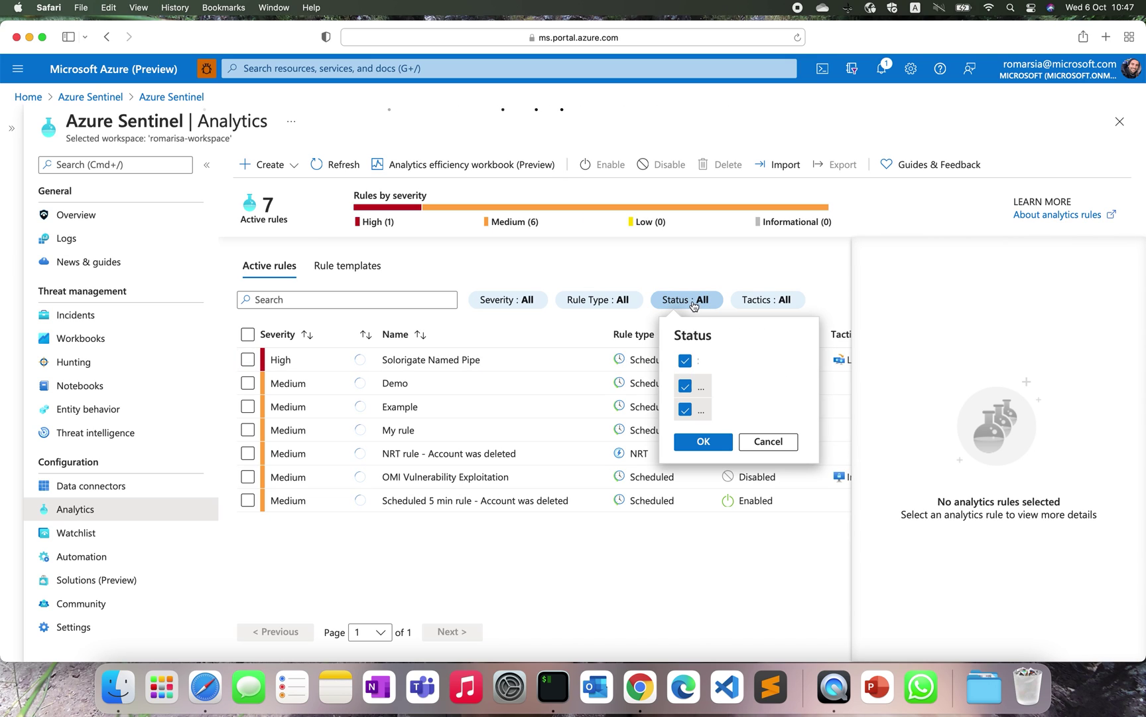
pyautogui.click(685, 409)
pyautogui.click(689, 443)
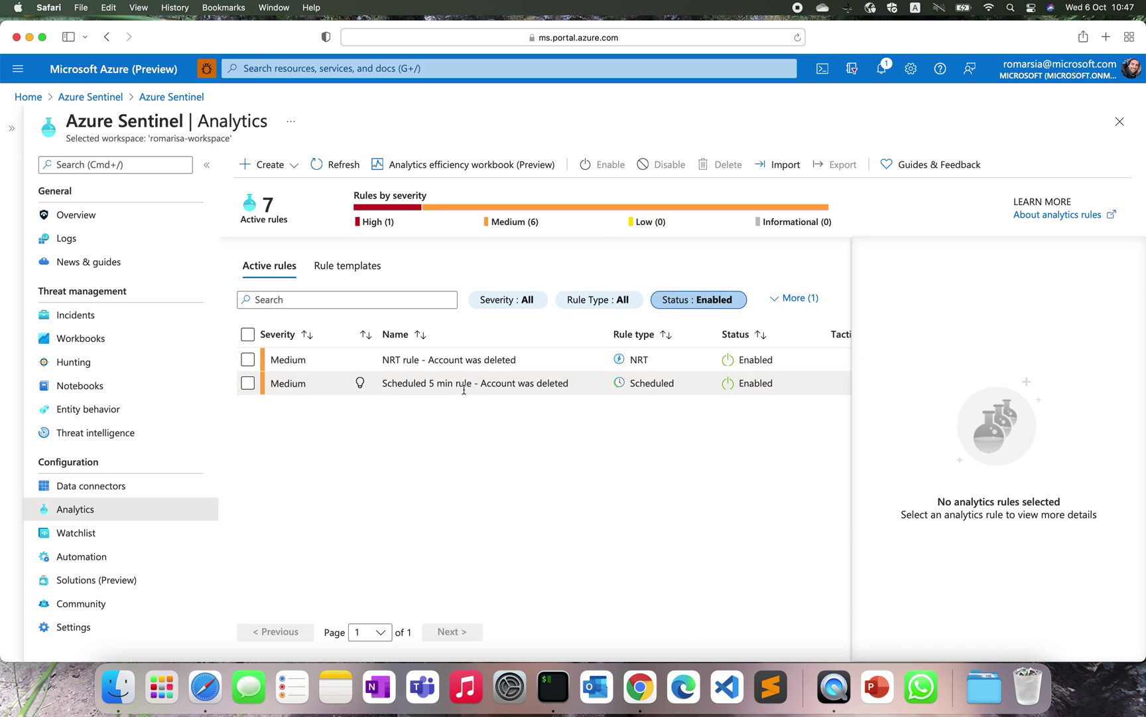
pyautogui.click(461, 383)
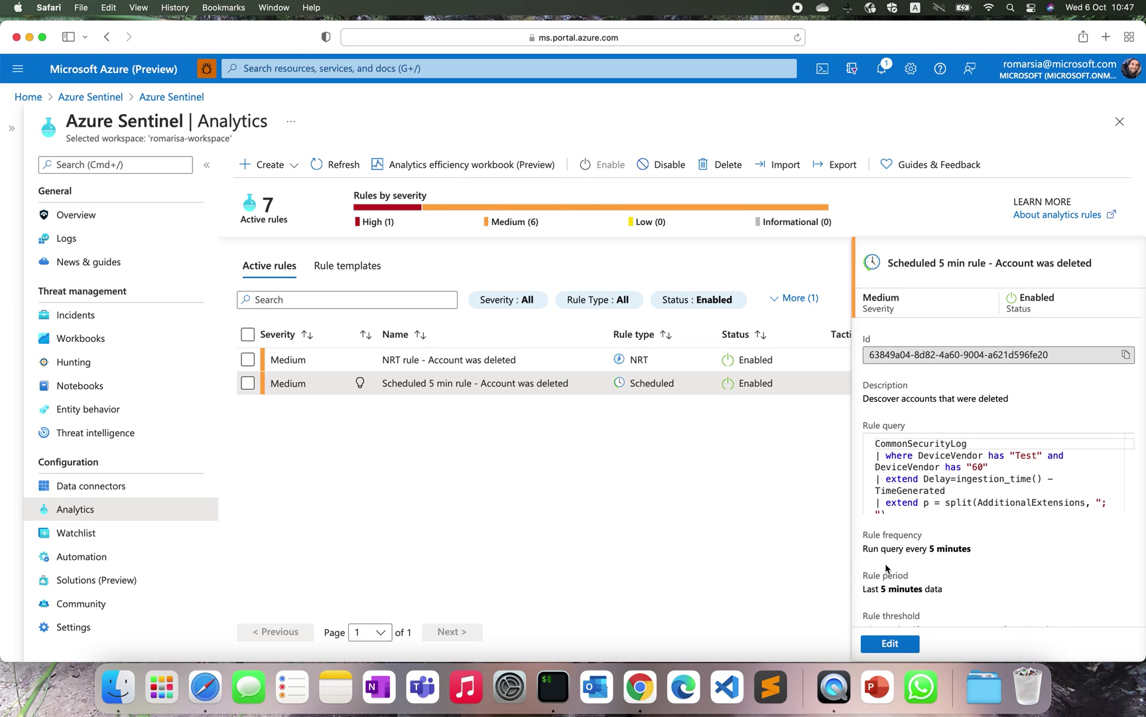
pyautogui.click(549, 365)
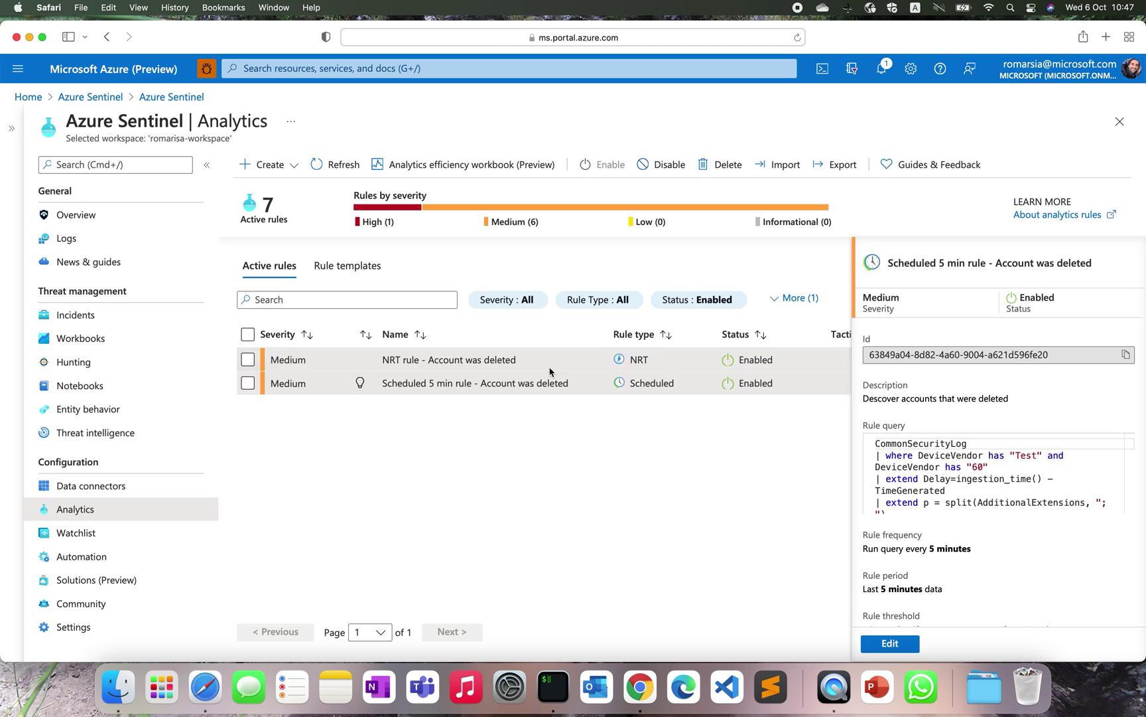
# Edit the NRT rule, review its query and entity mapping, and test it against current data
pyautogui.click(886, 645)
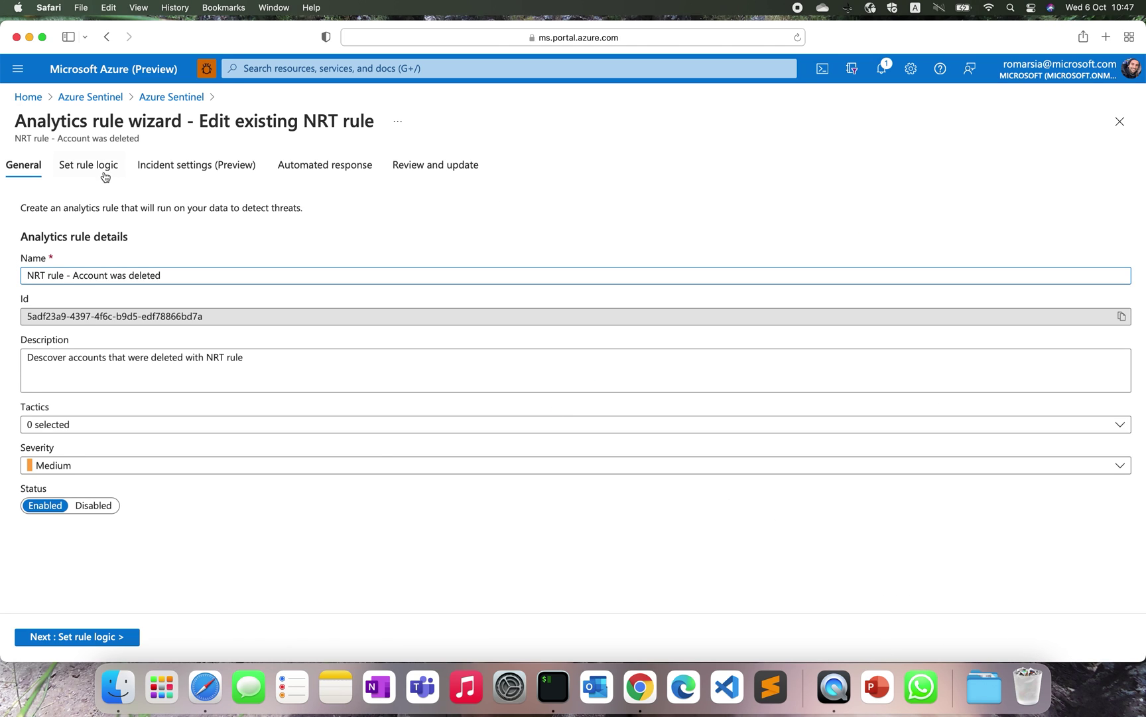
pyautogui.click(104, 172)
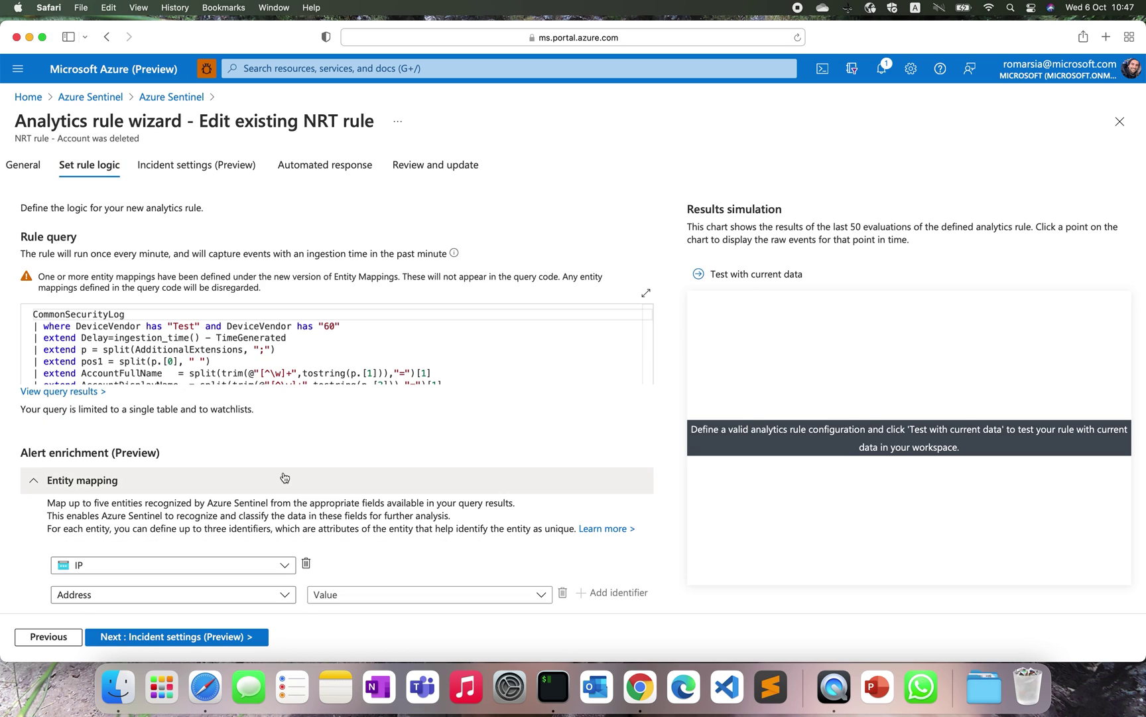
pyautogui.scroll(-2, 282, 477)
pyautogui.scroll(-5, 284, 477)
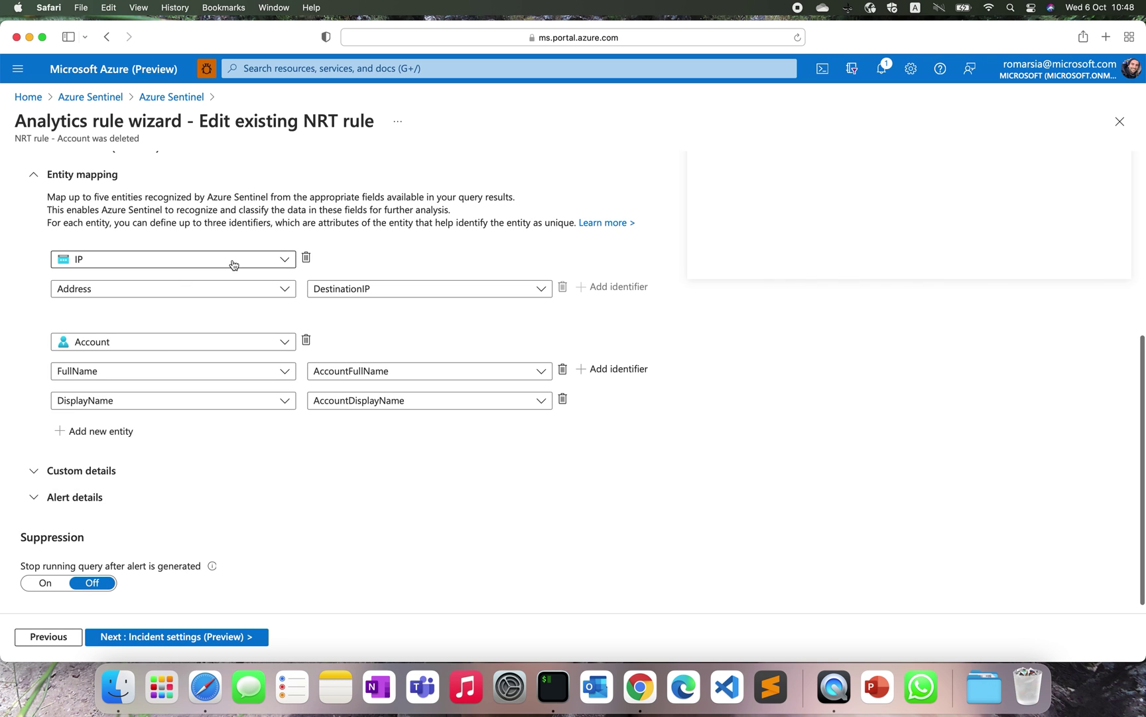
pyautogui.scroll(3, 233, 262)
pyautogui.scroll(3, 234, 264)
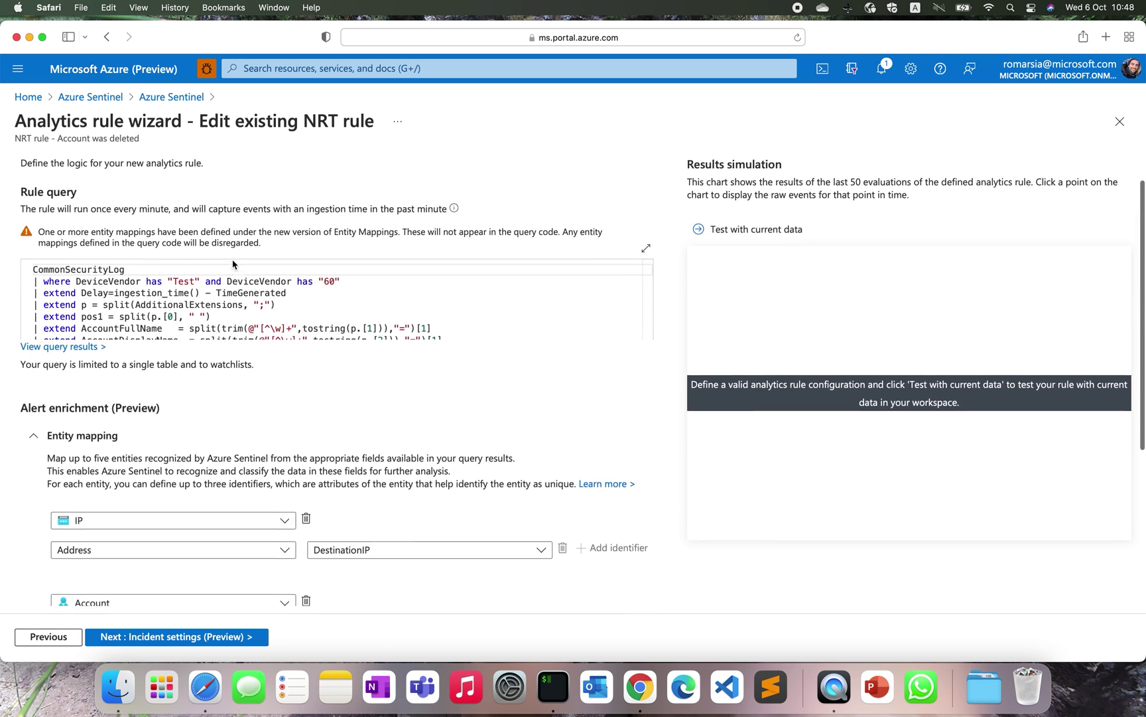
pyautogui.click(730, 265)
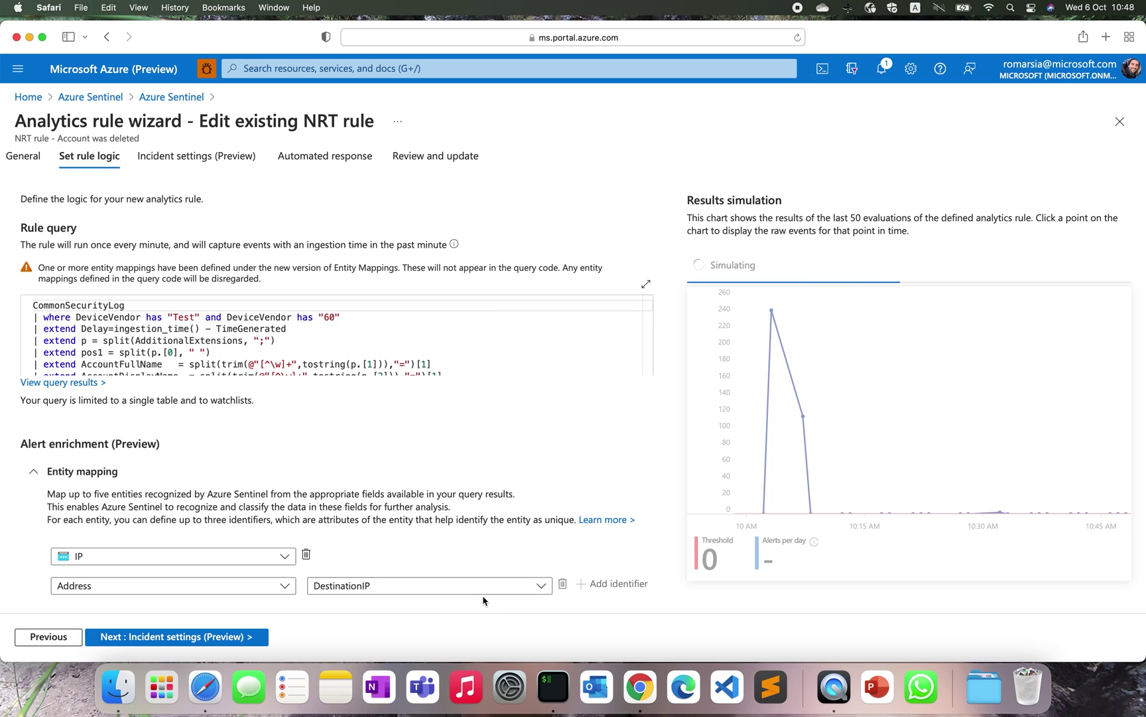
pyautogui.click(554, 686)
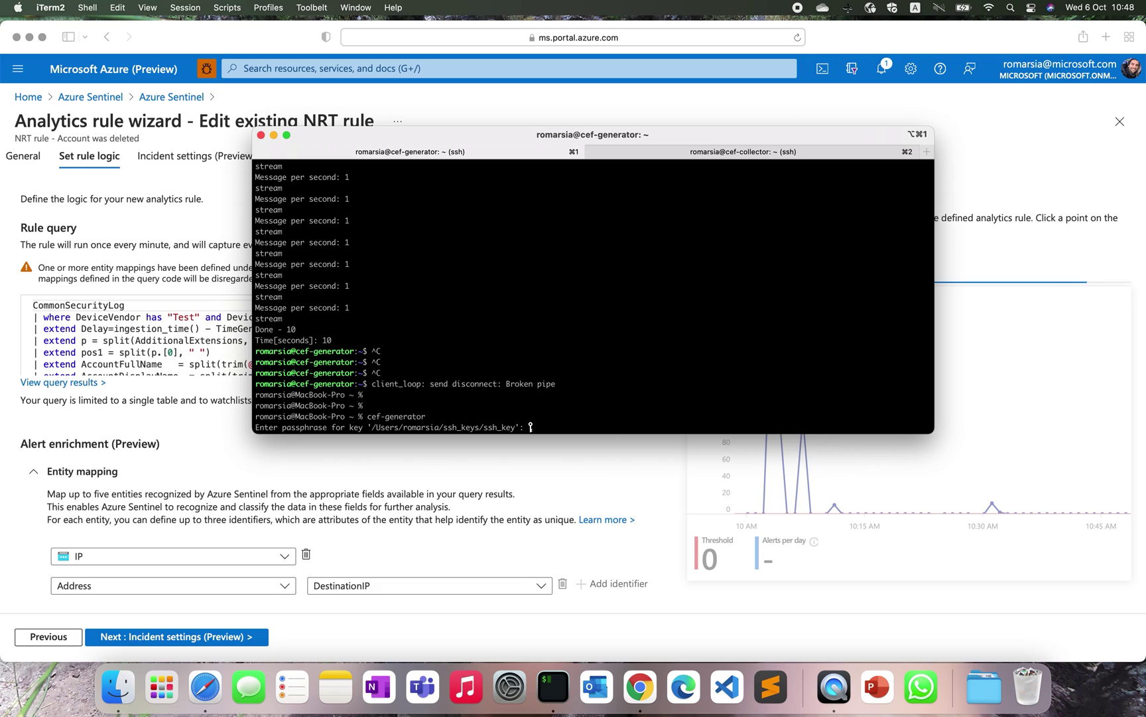
# Reconnect to cef-generator over SSH and run the mock account-deletion CEF event script
pyautogui.press('Return')
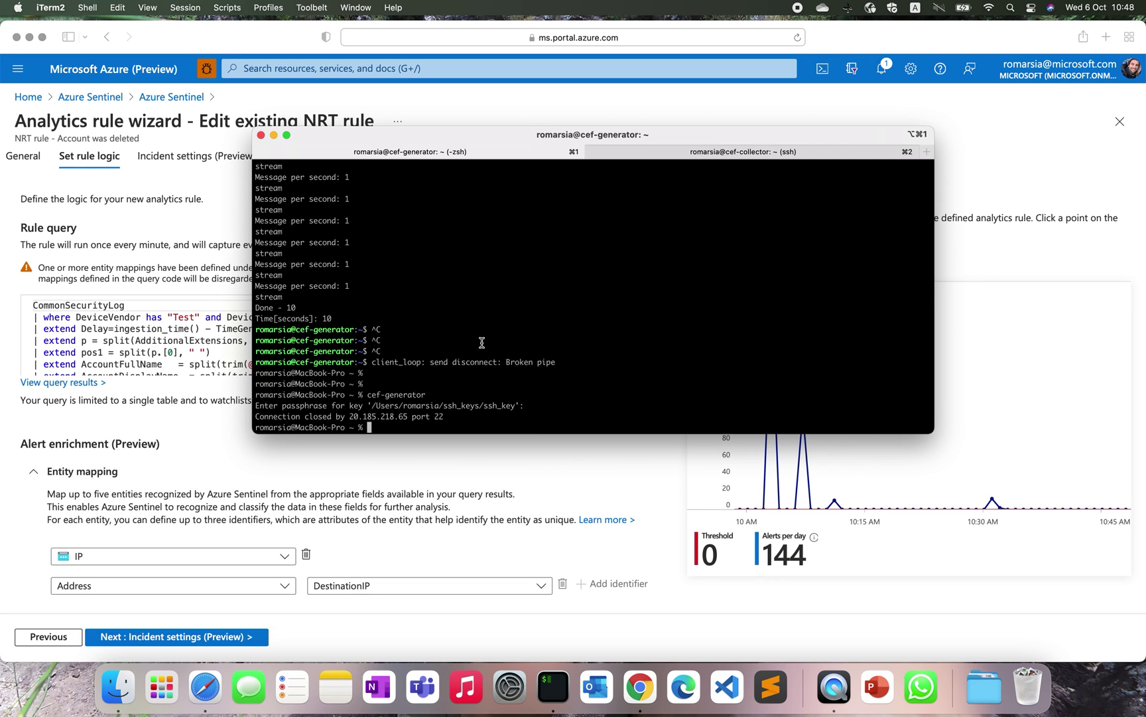
pyautogui.press('Up')
pyautogui.press('Return')
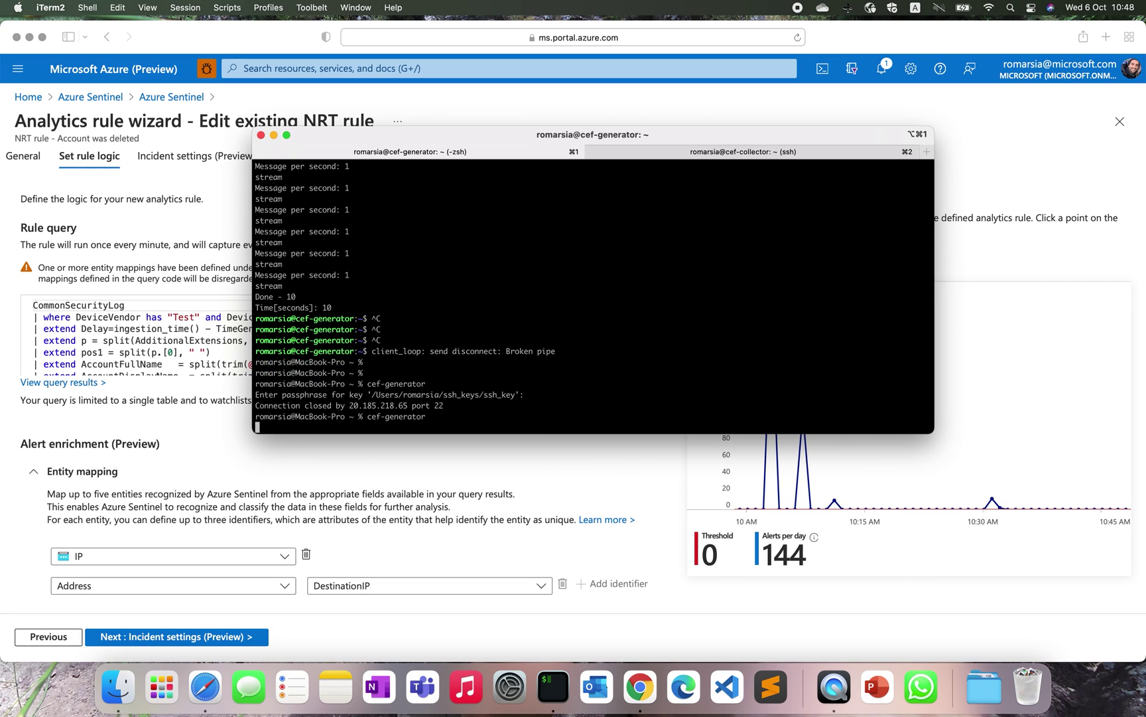
pyautogui.press('Return')
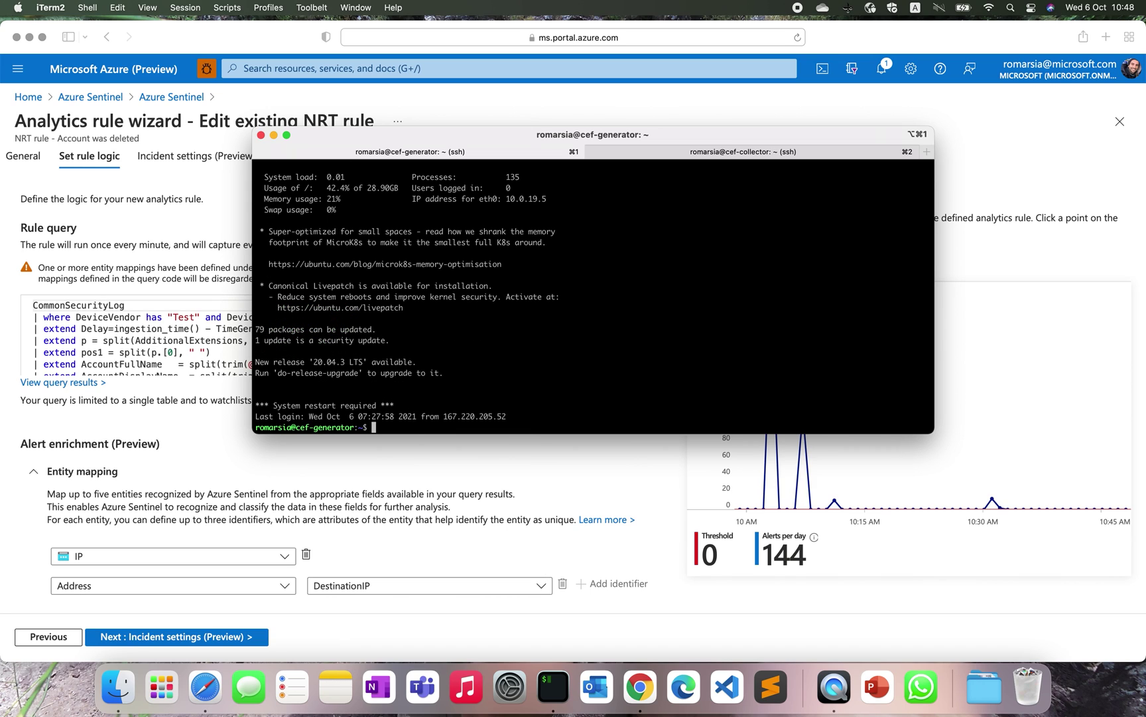
pyautogui.press('Return')
pyautogui.press('Return')
pyautogui.press('Up')
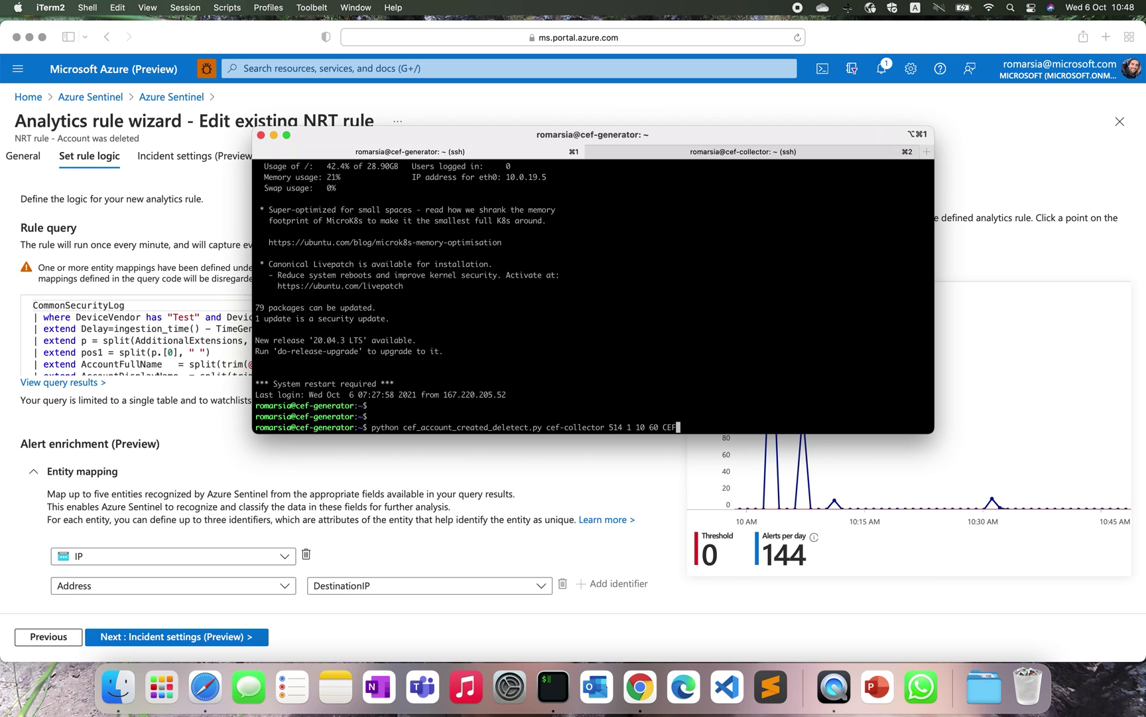
pyautogui.press('Return')
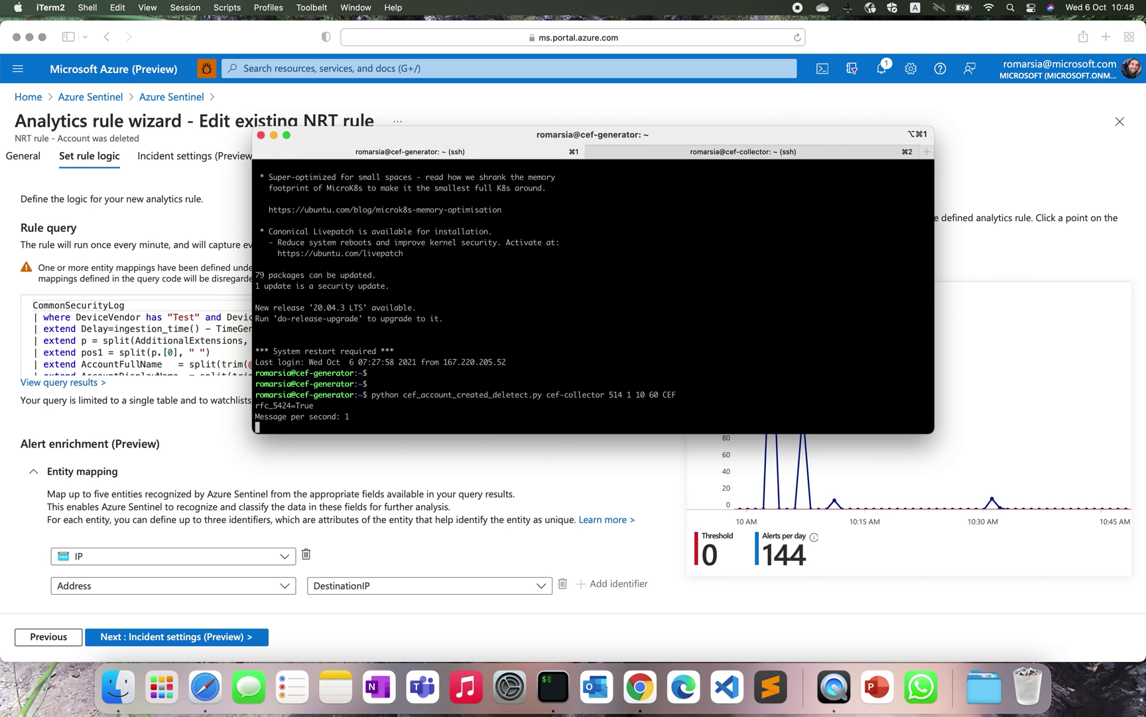
# On the cef-collector session, capture incoming traffic on port 514 with tcpdump
pyautogui.click(766, 157)
pyautogui.press('Up')
pyautogui.press('Return')
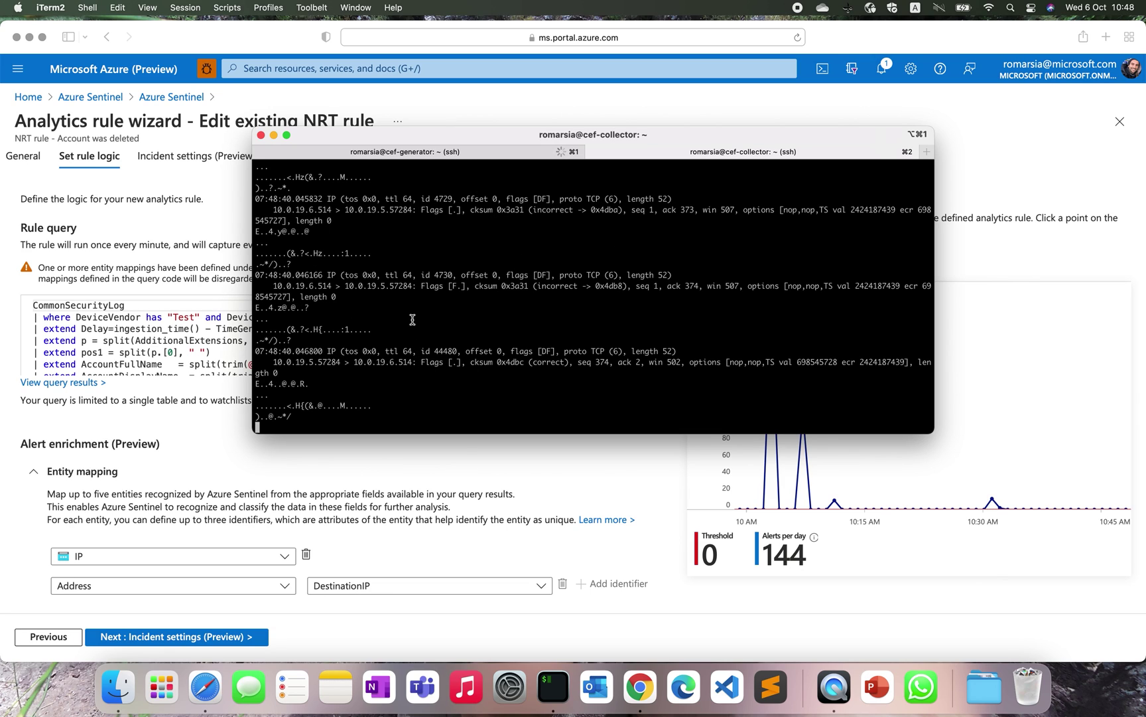
# Run 'CommonSecurityLog | take 10' in Logs to show ten Test 60 PAN-OS records
pyautogui.click(429, 508)
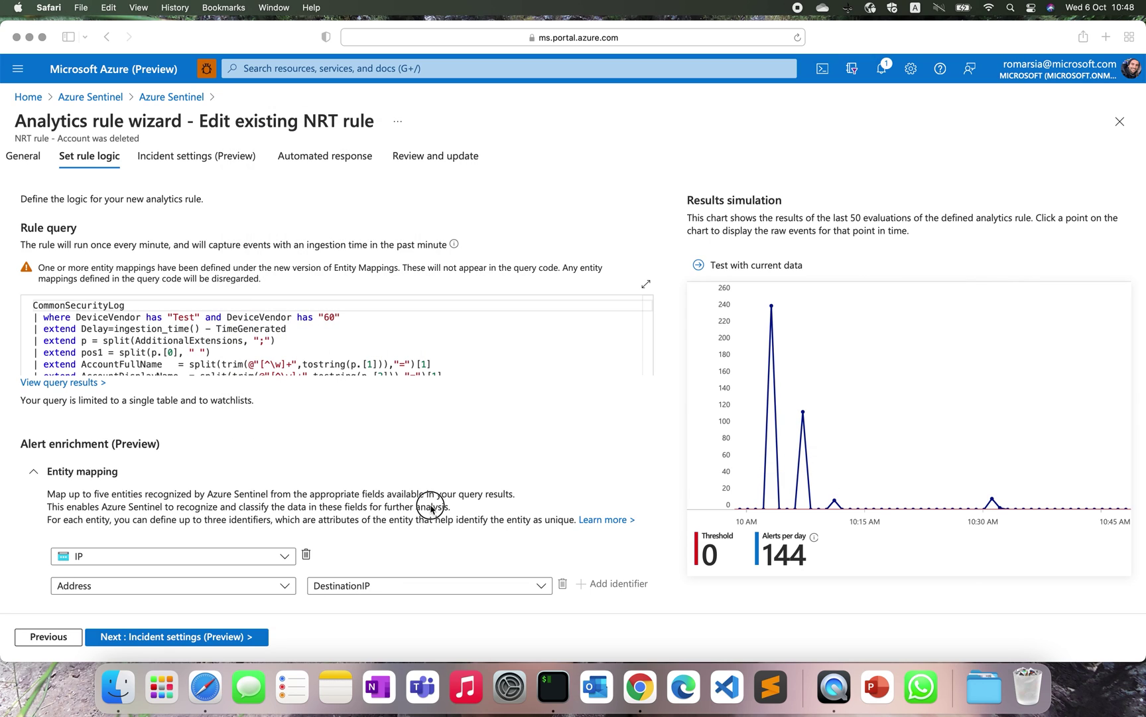
pyautogui.click(188, 101)
pyautogui.click(133, 241)
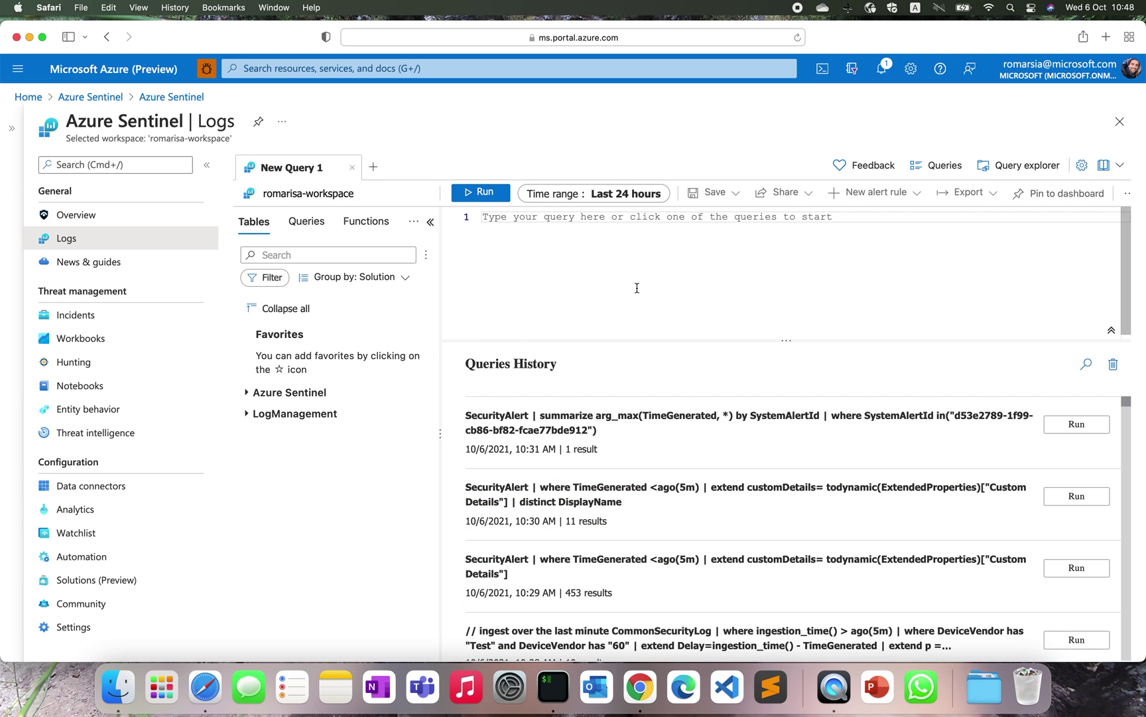
pyautogui.write('Com')
pyautogui.press('Tab')
pyautogui.press('Return')
pyautogui.write('| t')
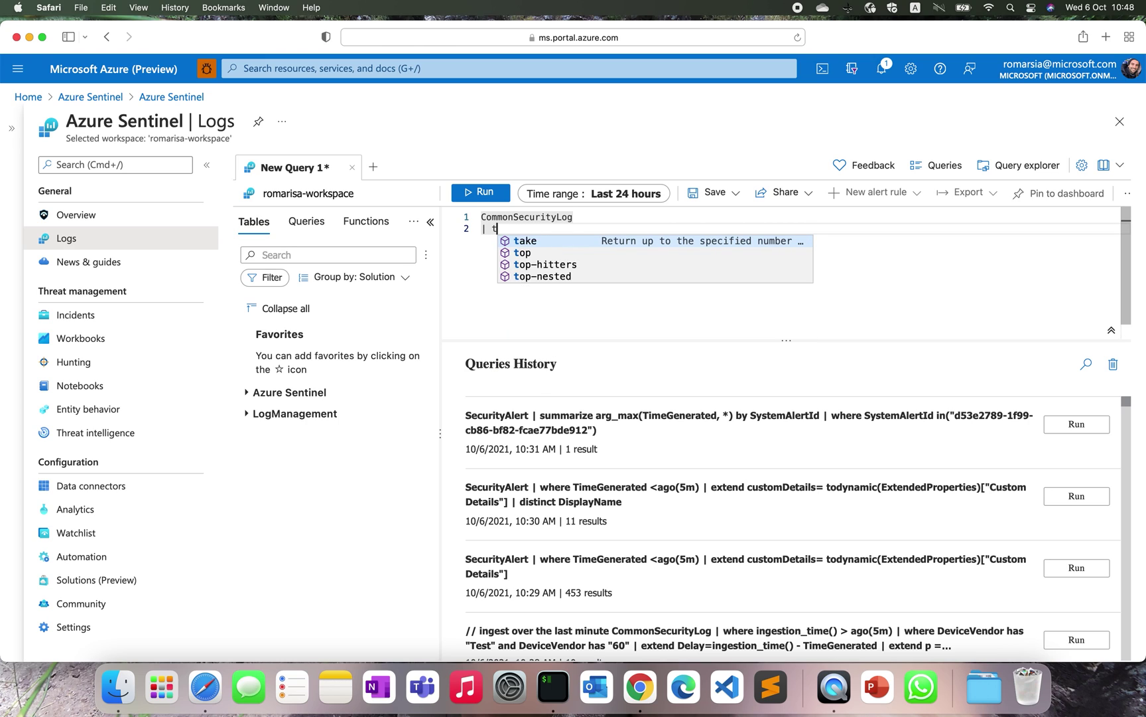
pyautogui.write('ake ')
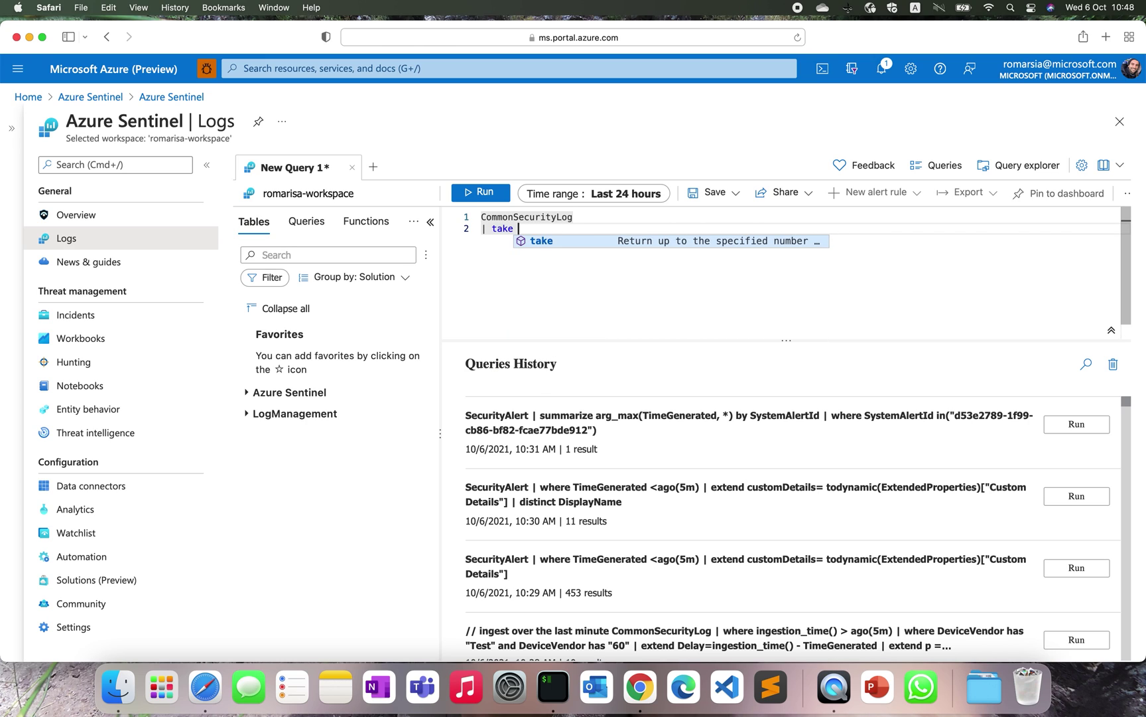
pyautogui.write('10')
pyautogui.hotkey('shift', 'Return')
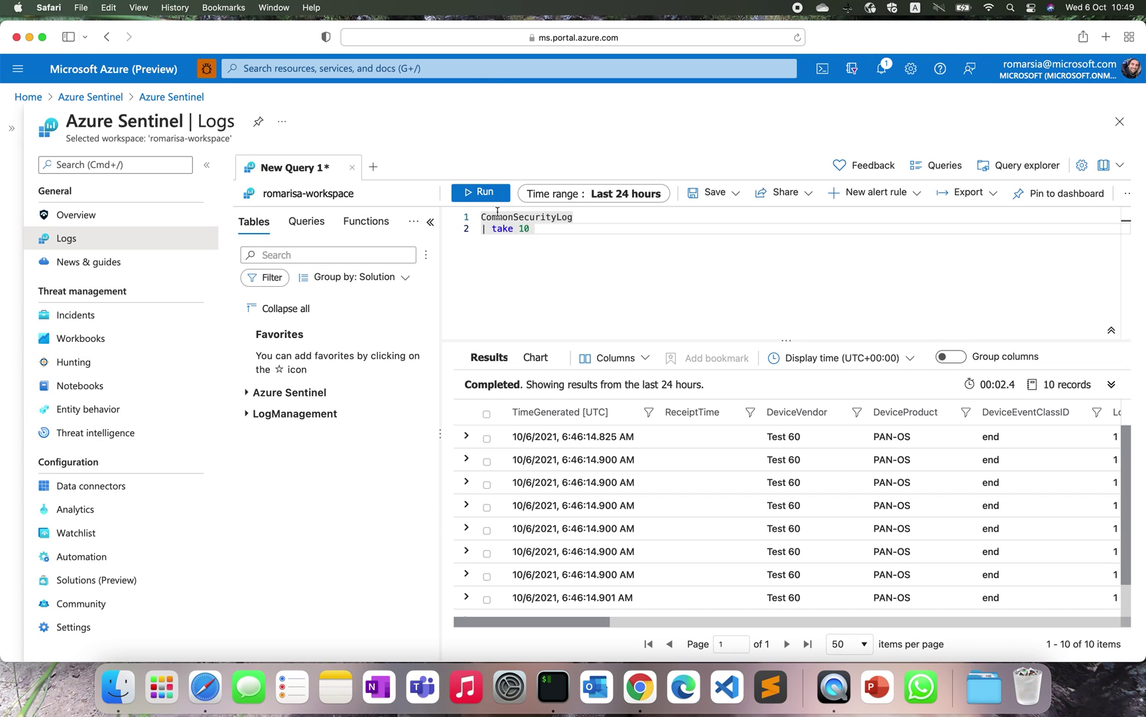
# Discard the query edits, open Incidents and refresh it several times, then return to Analytics
pyautogui.click(114, 315)
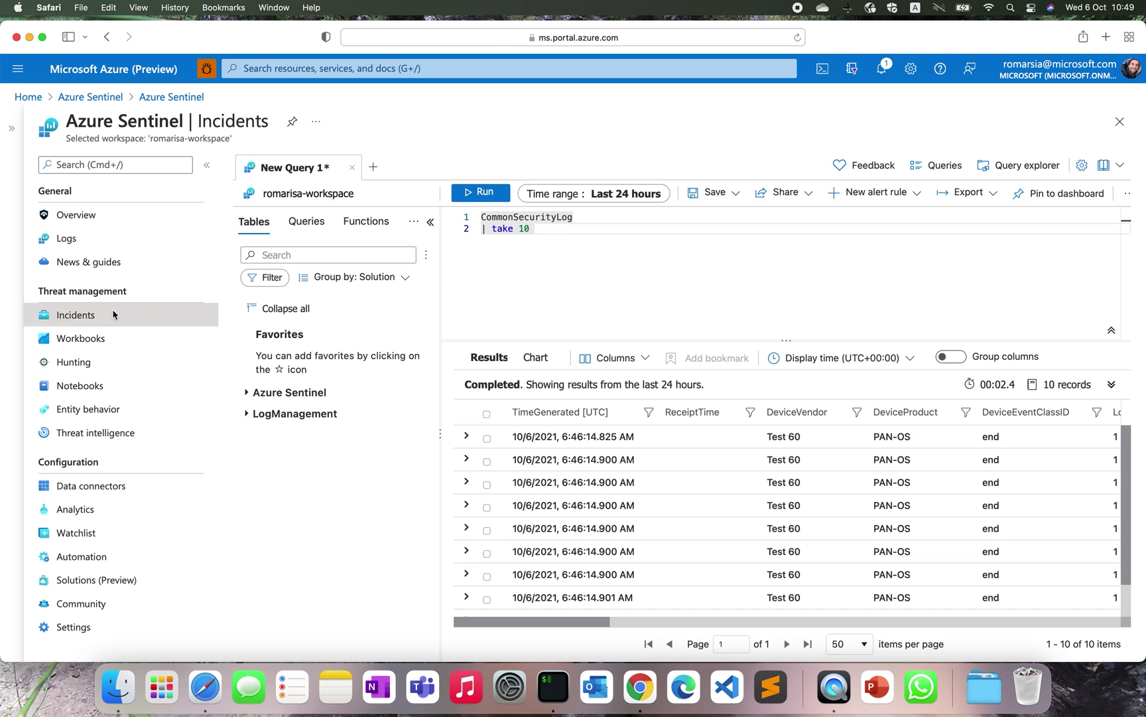
pyautogui.click(691, 363)
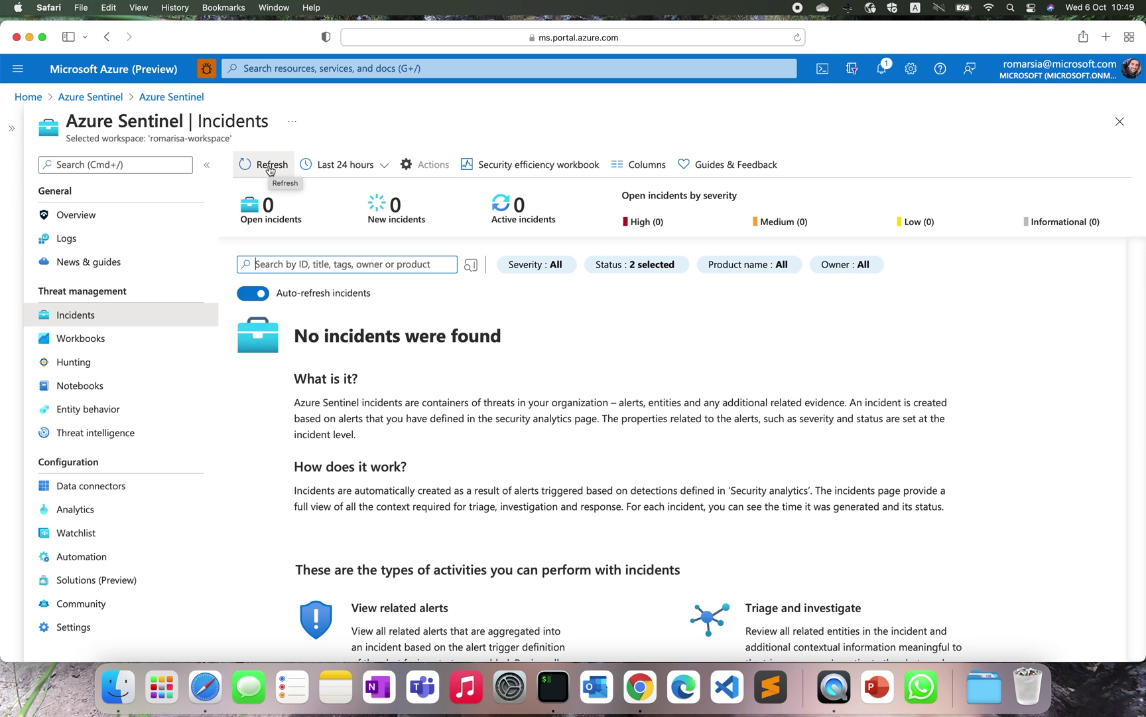
pyautogui.click(269, 167)
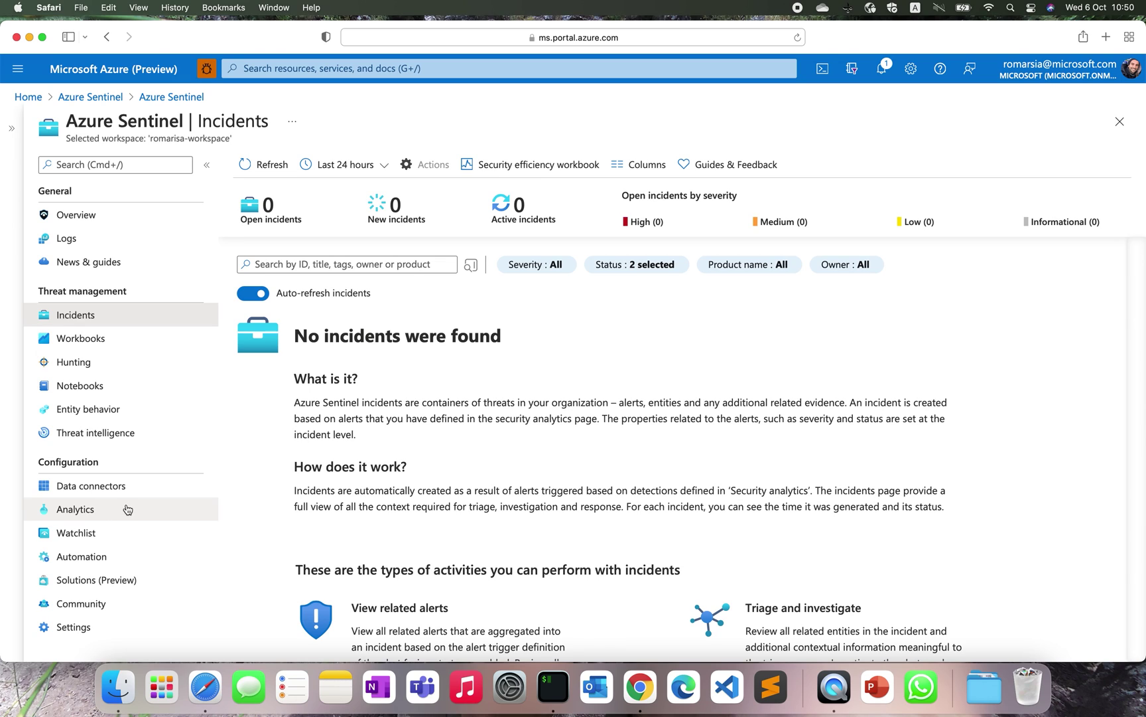
pyautogui.click(269, 172)
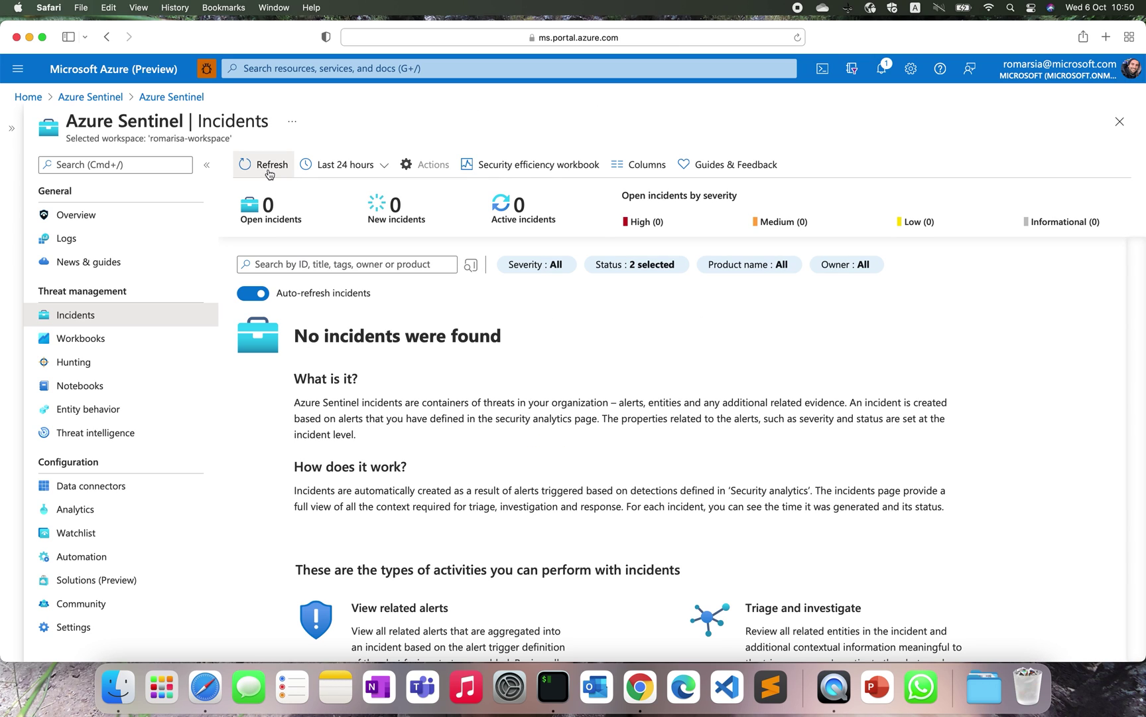
pyautogui.click(268, 173)
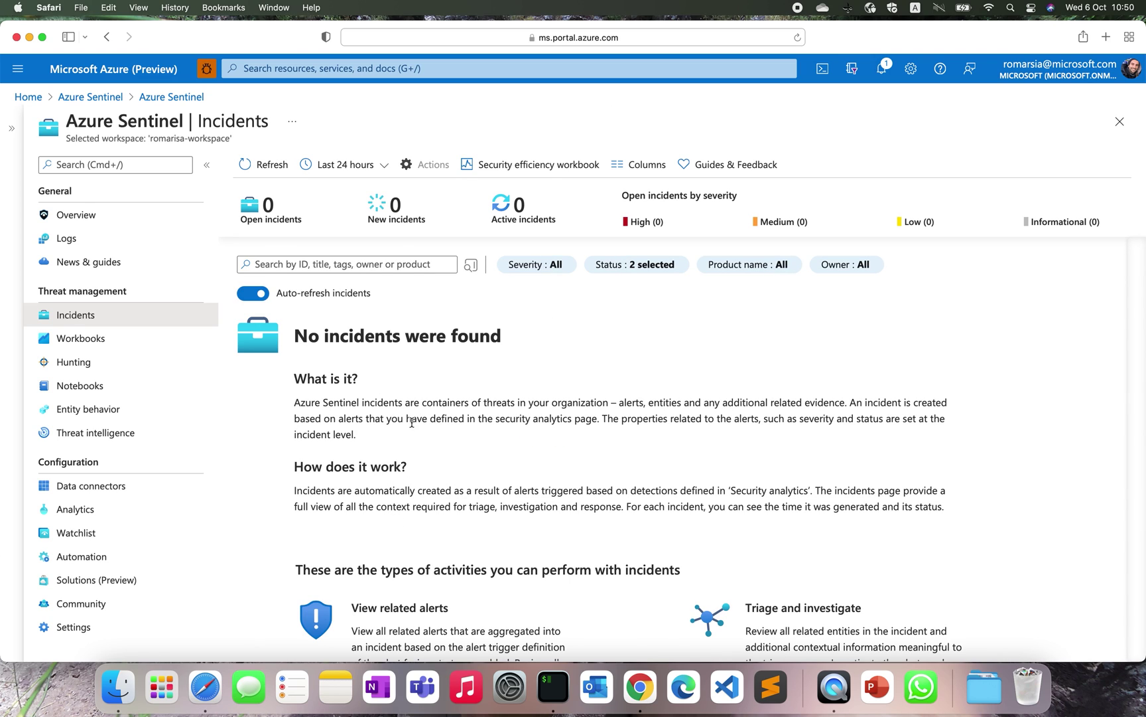
pyautogui.click(120, 515)
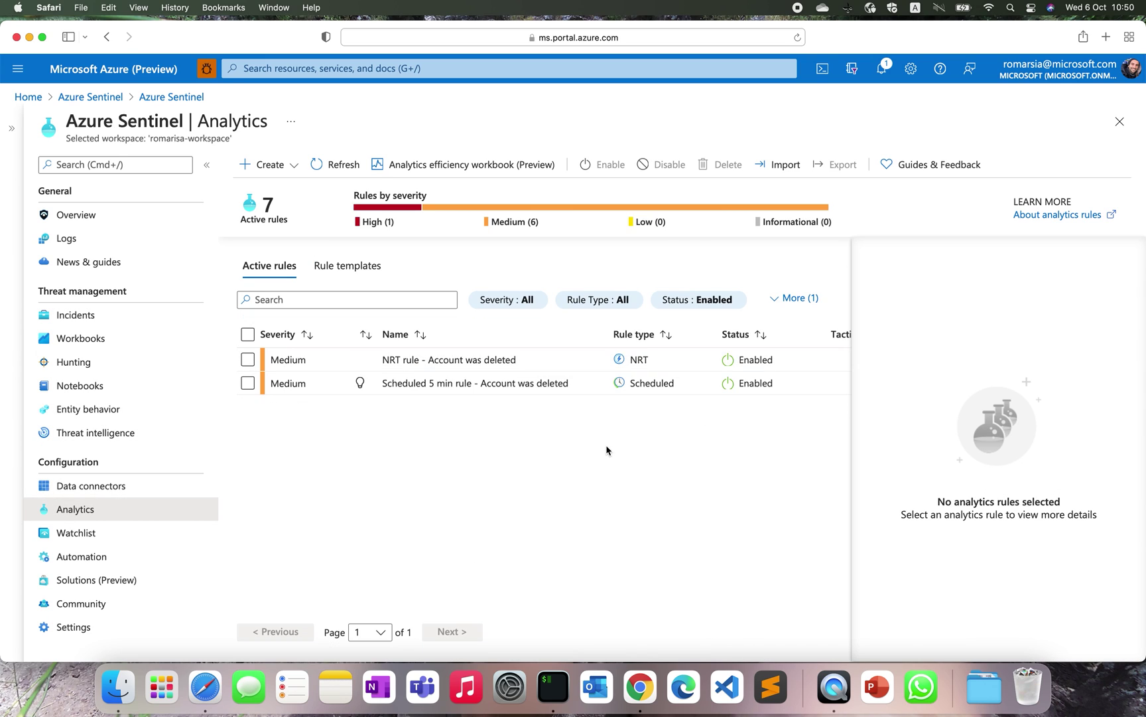
pyautogui.click(545, 363)
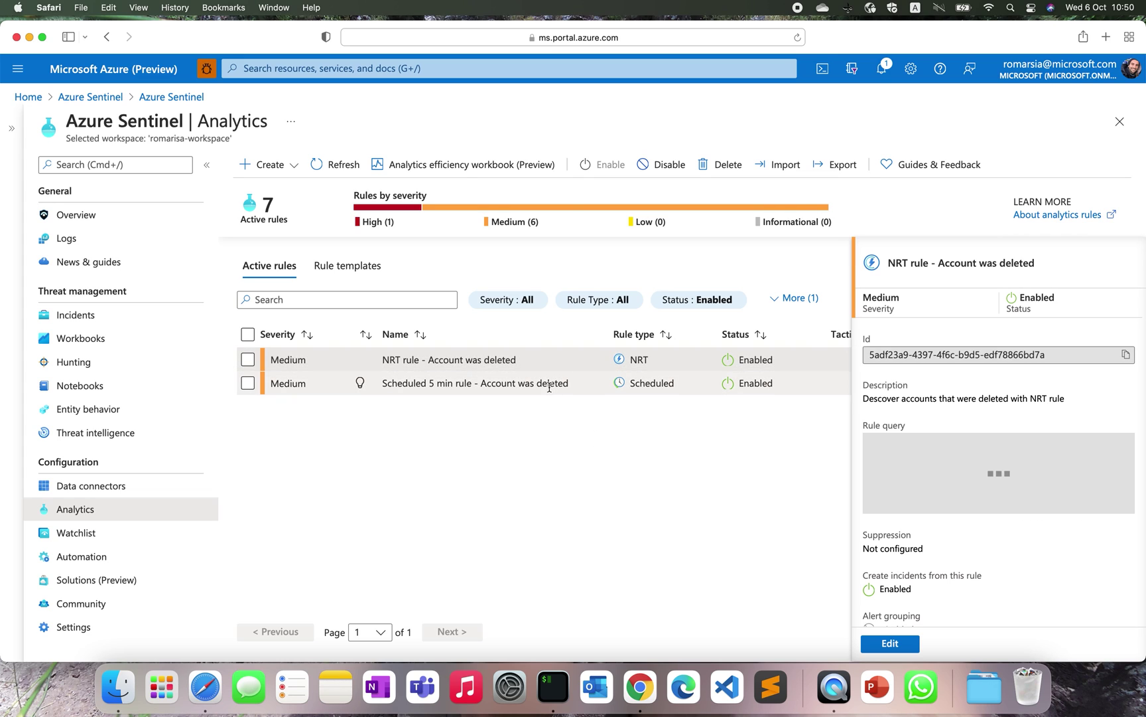
pyautogui.click(142, 316)
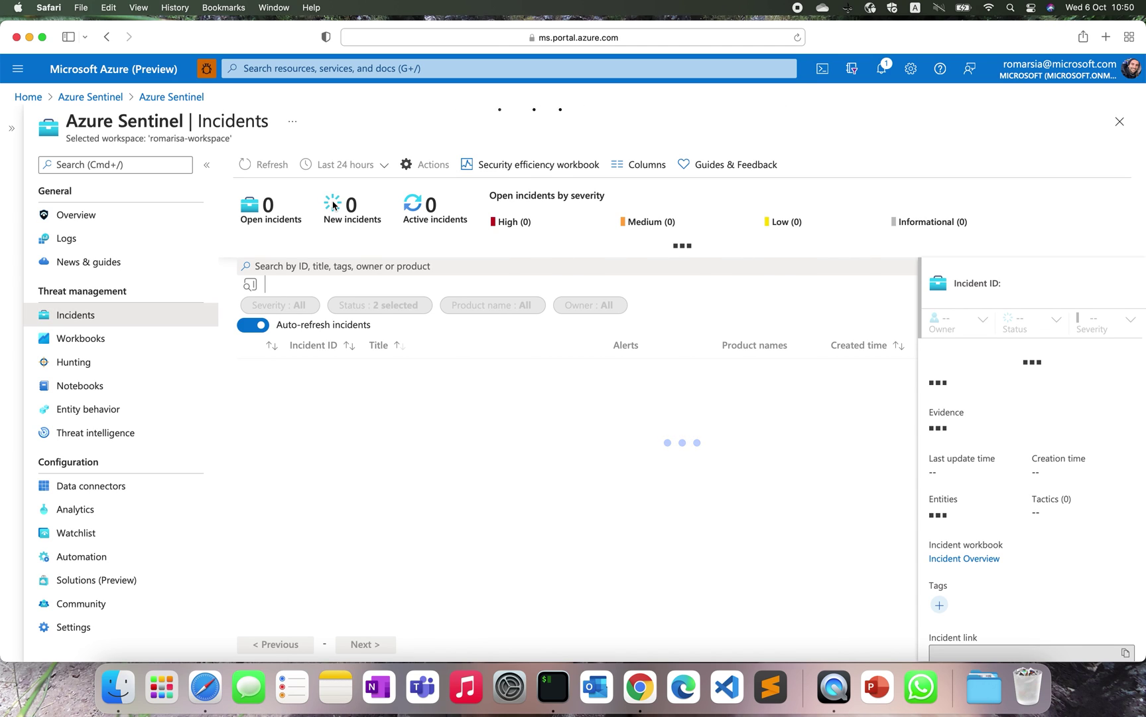
pyautogui.click(264, 164)
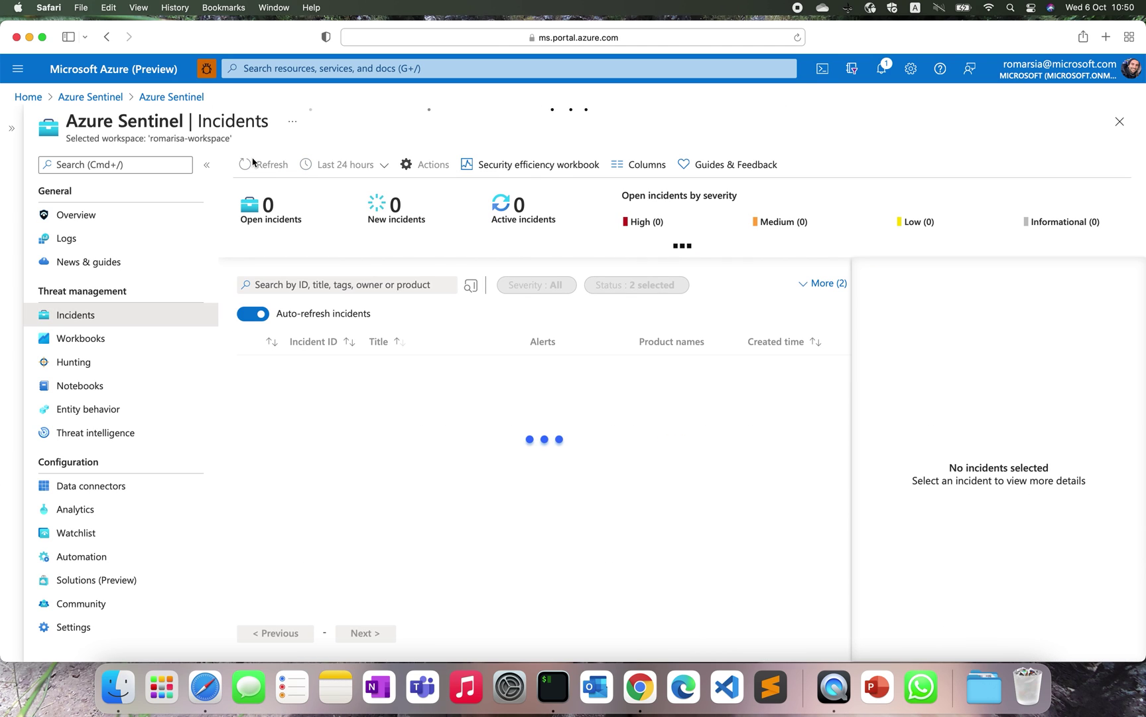
pyautogui.click(120, 238)
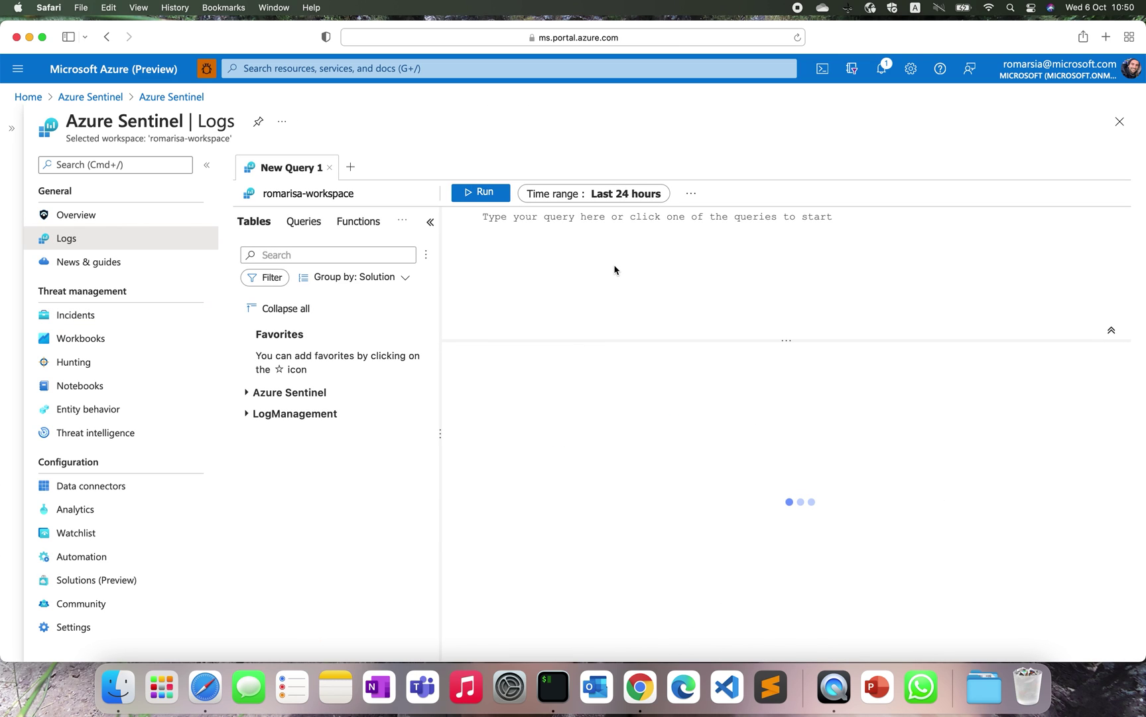
# Run 'SecurityAlert | take 10' in Logs to list ten alert records
pyautogui.write('S')
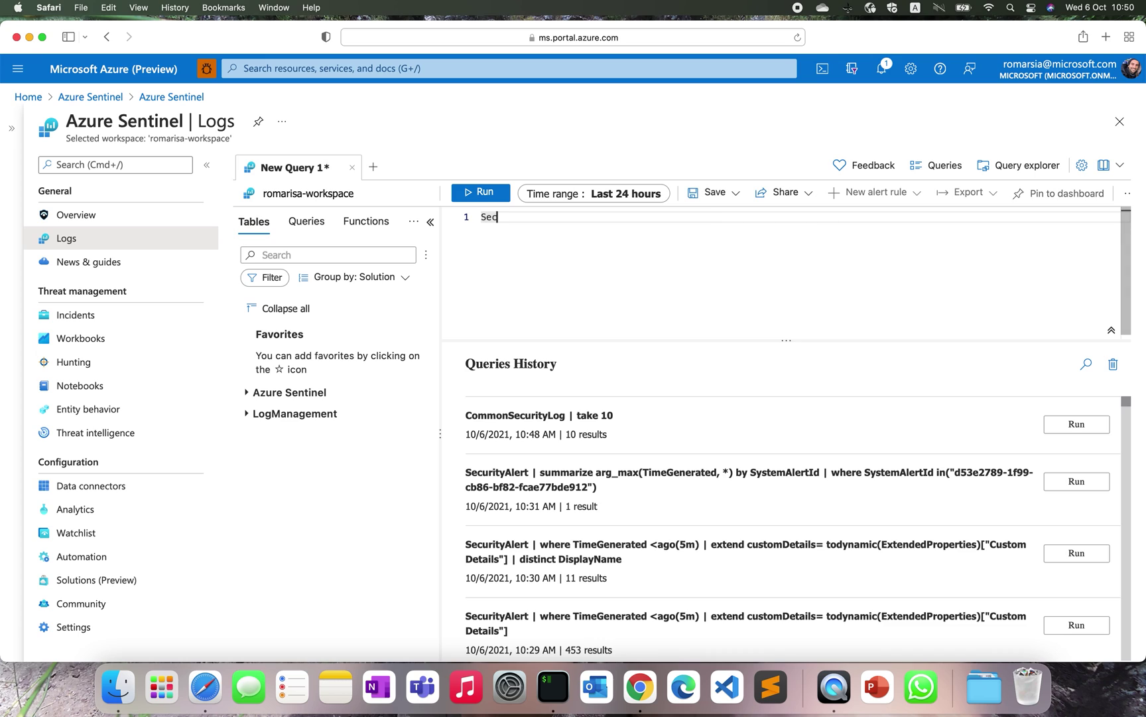
pyautogui.write('ec')
pyautogui.press('Return')
pyautogui.press('Return')
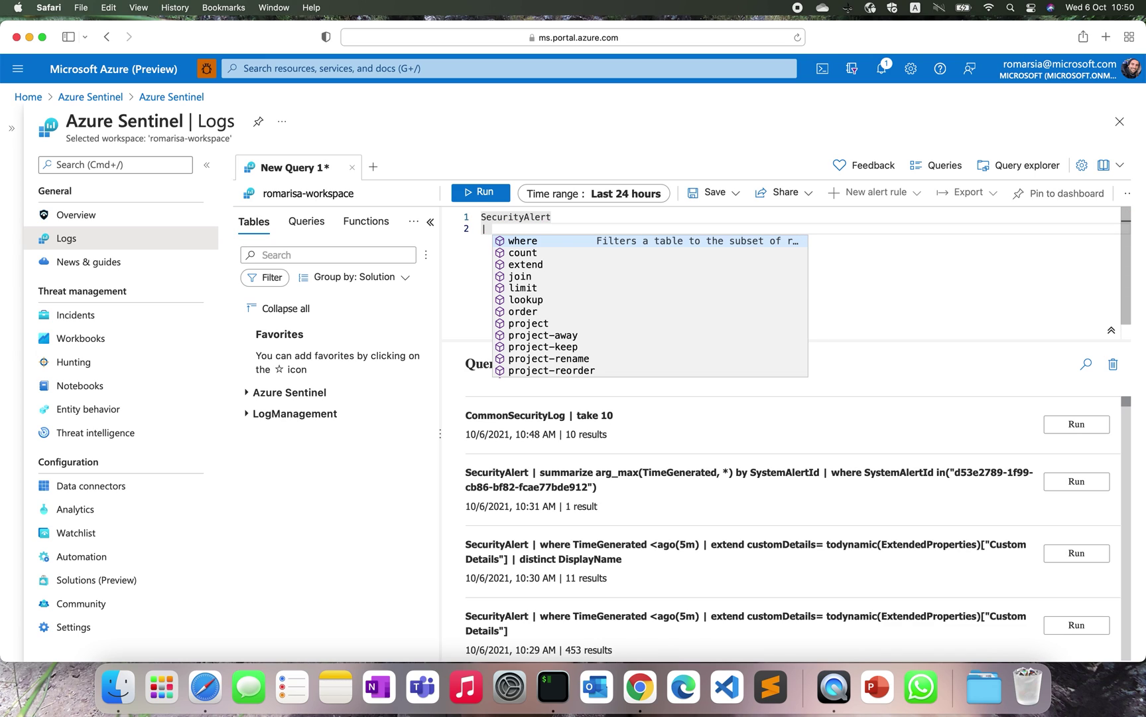
pyautogui.write('take 10')
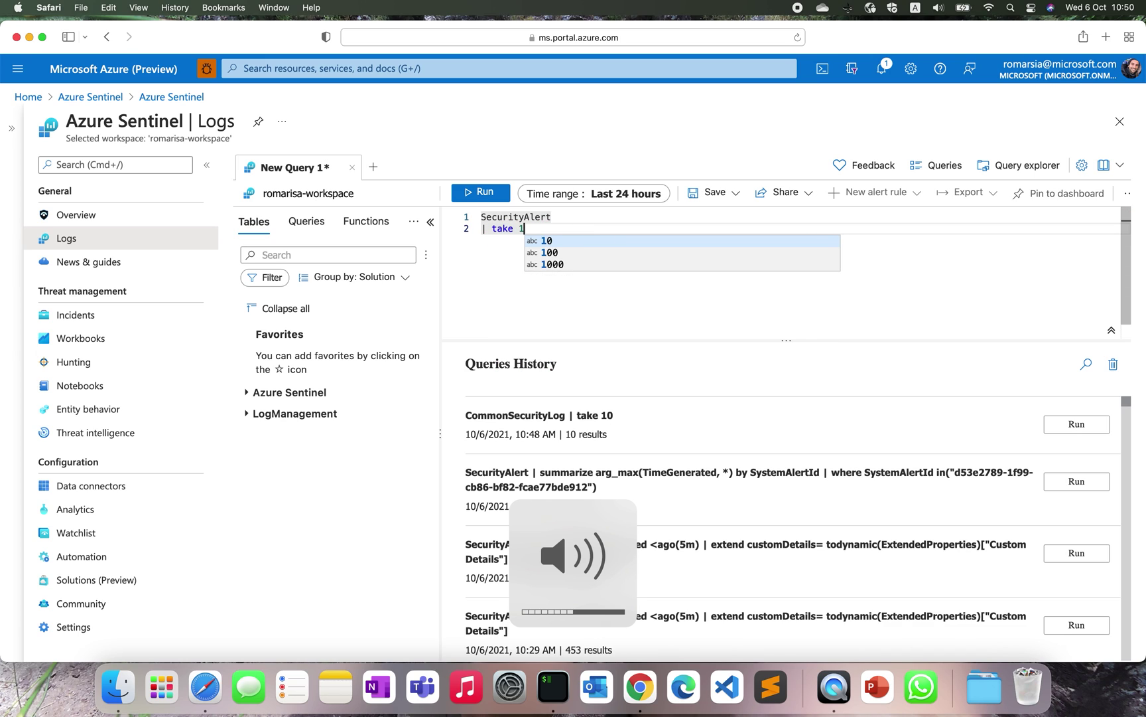
pyautogui.hotkey('shift', 'Return')
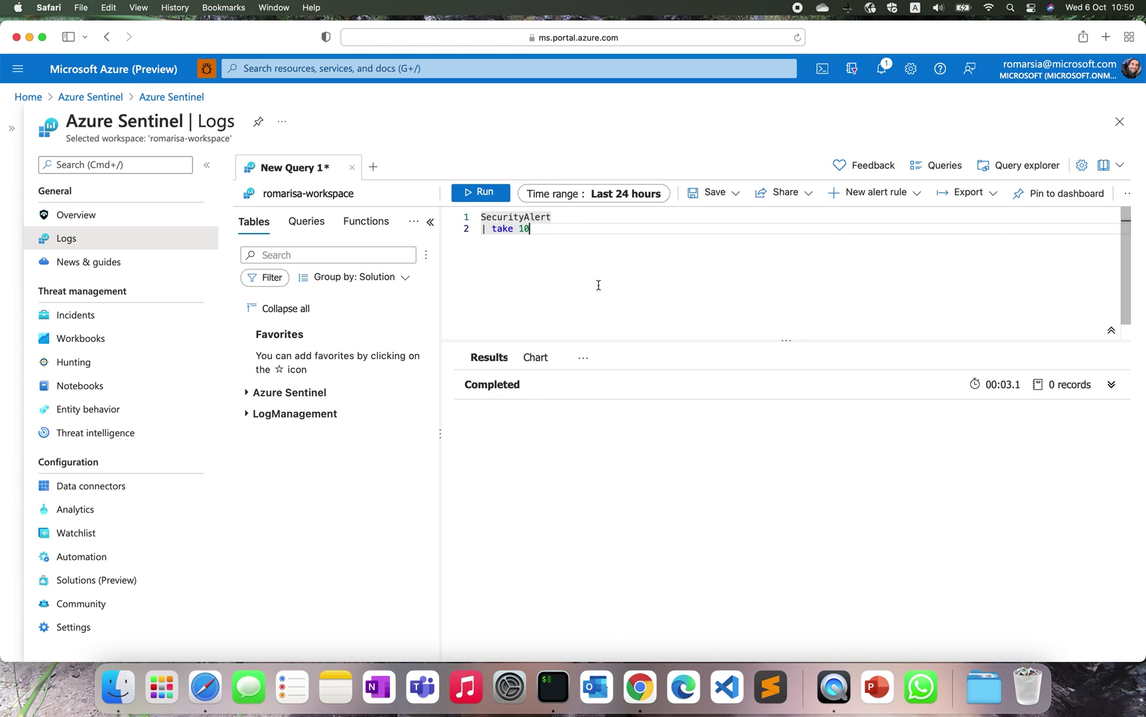
# Add '| where TimeGenerated <ago(5m)' to the SecurityAlert query and rerun it
pyautogui.click(570, 219)
pyautogui.press('Return')
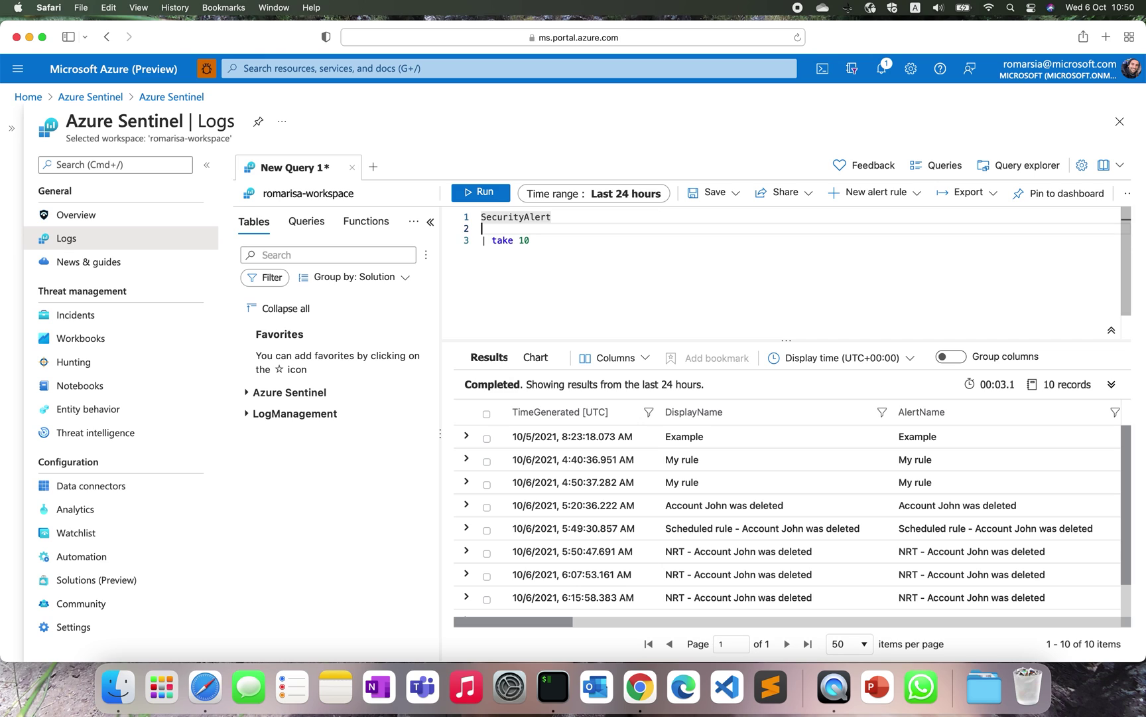
pyautogui.write('| where Time')
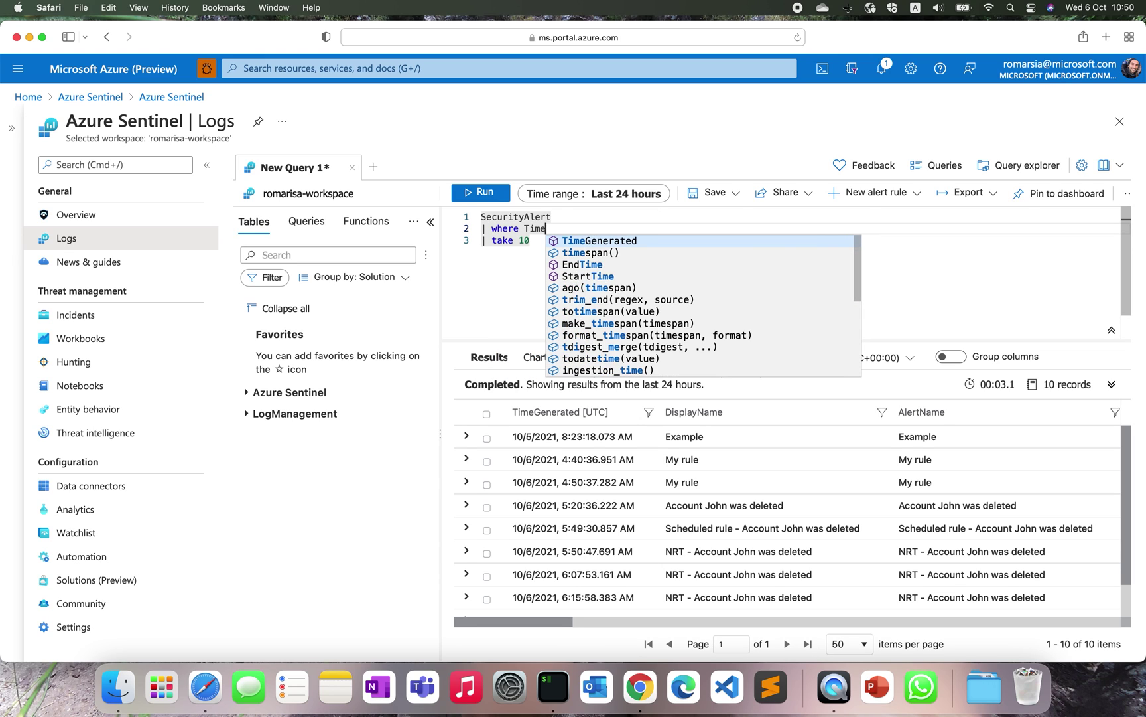
pyautogui.write('Generated <ago')
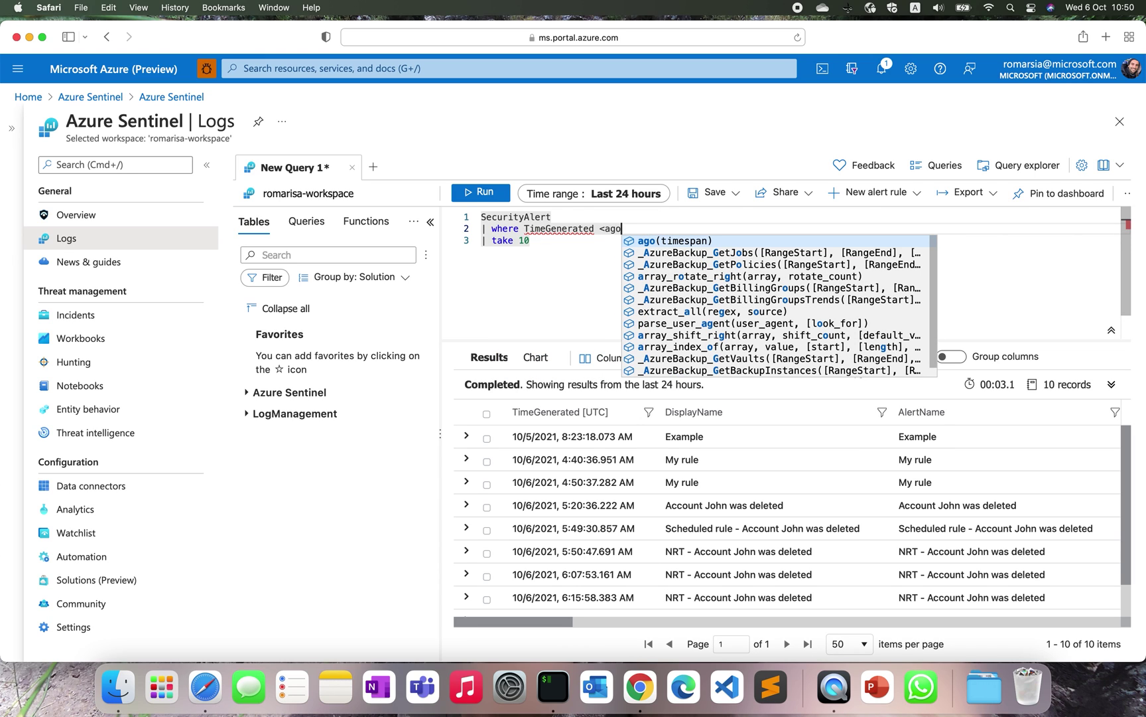
pyautogui.write('(5m)')
pyautogui.hotkey('shift', 'Return')
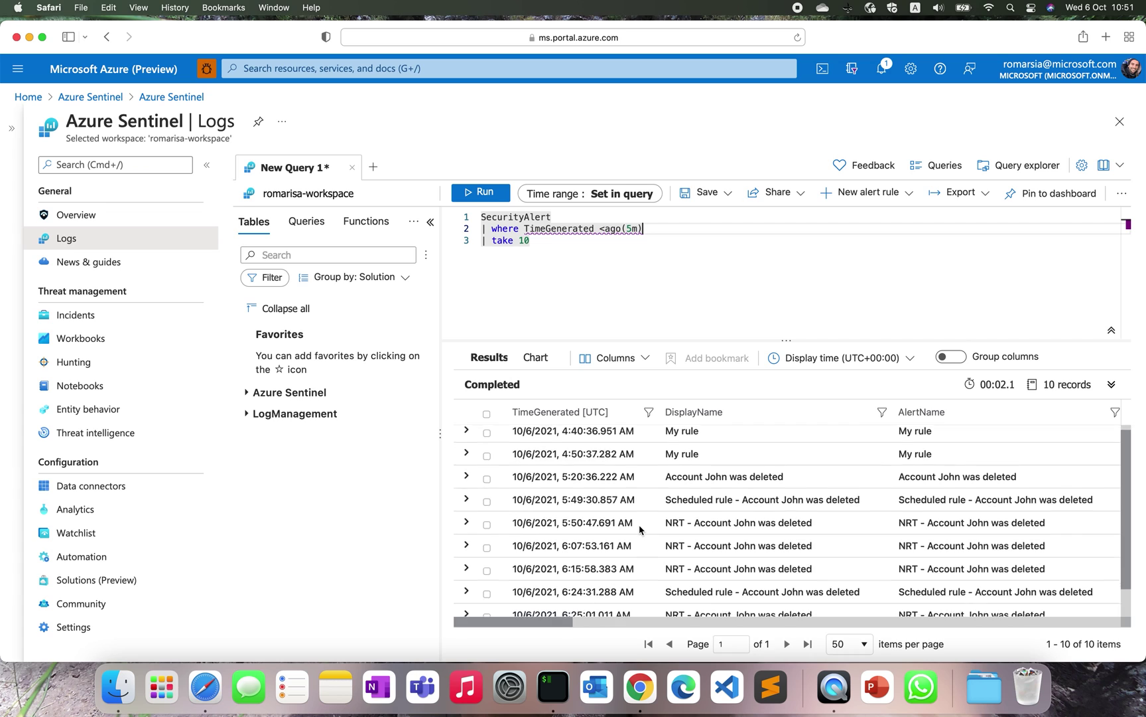
pyautogui.scroll(-2, 638, 524)
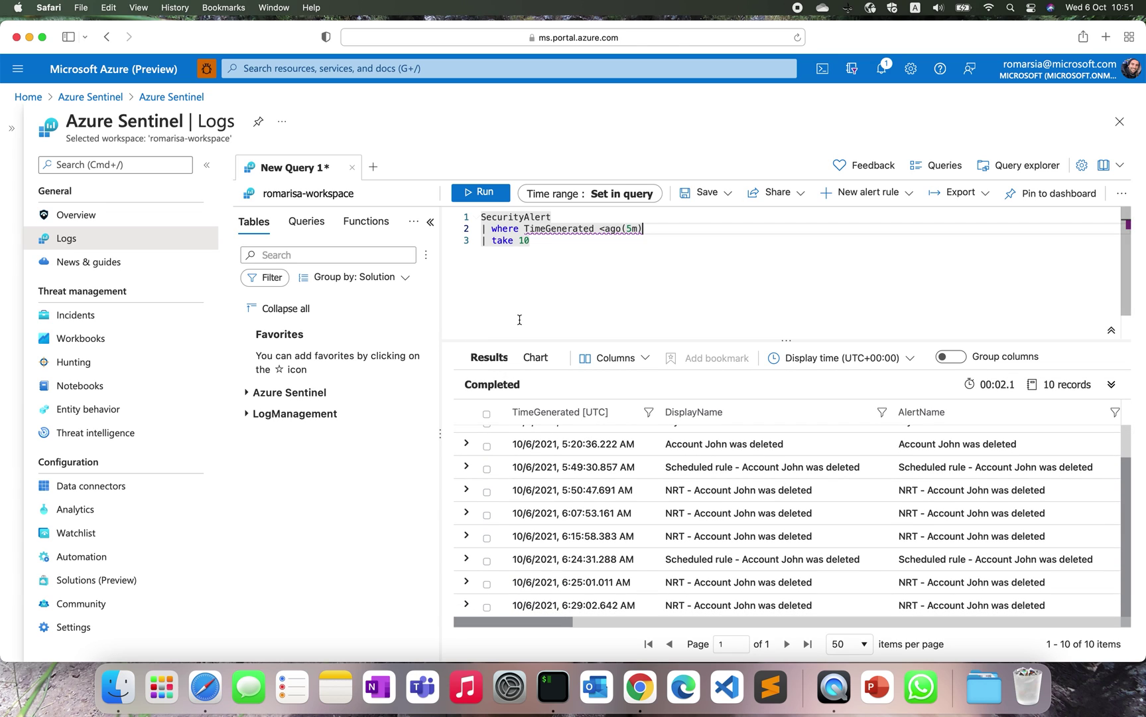
pyautogui.click(139, 310)
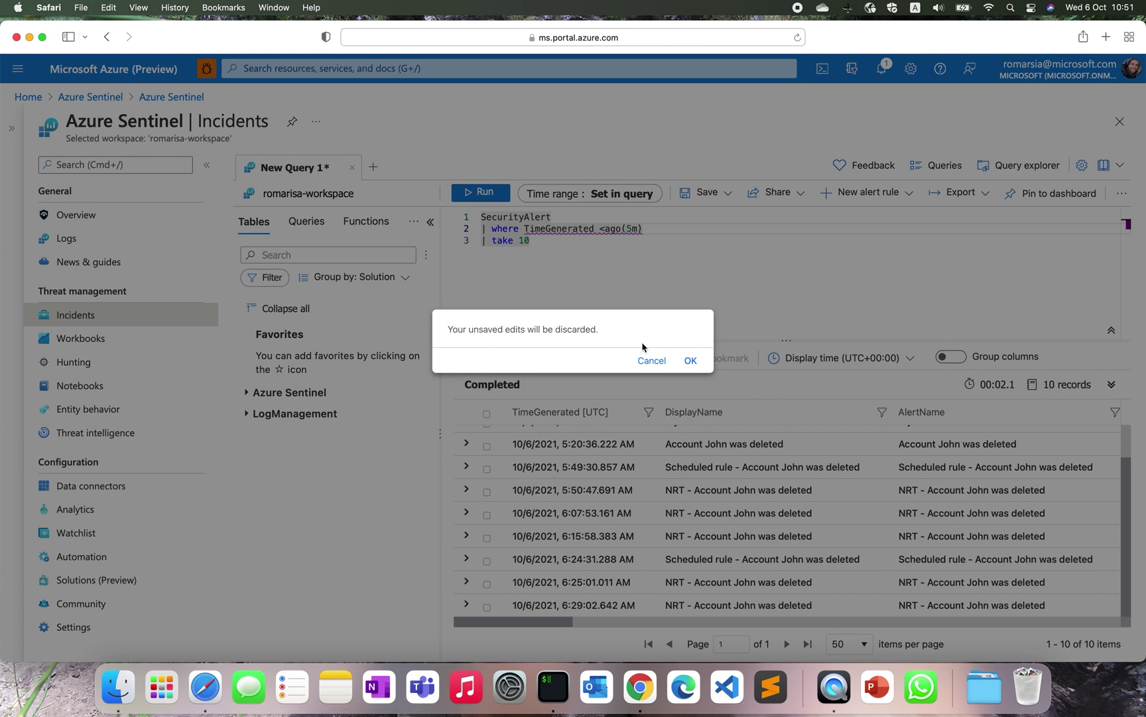
# Discard the unsaved query and refresh the Incidents list, which still shows no incidents
pyautogui.click(691, 360)
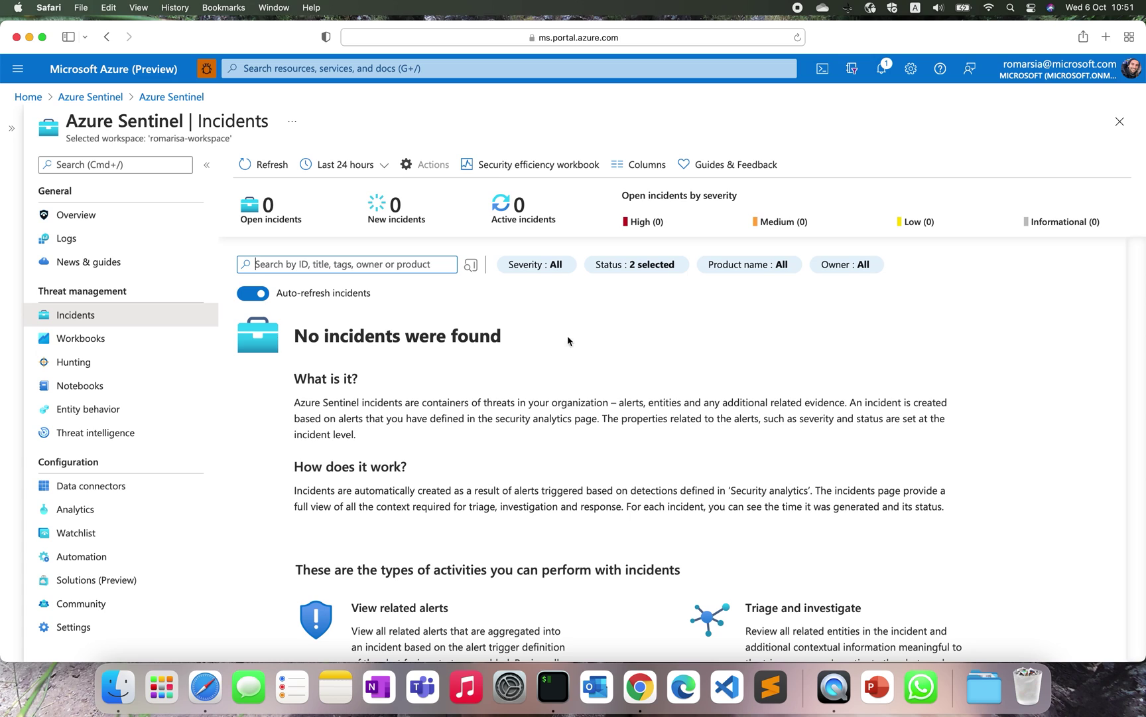
pyautogui.click(279, 168)
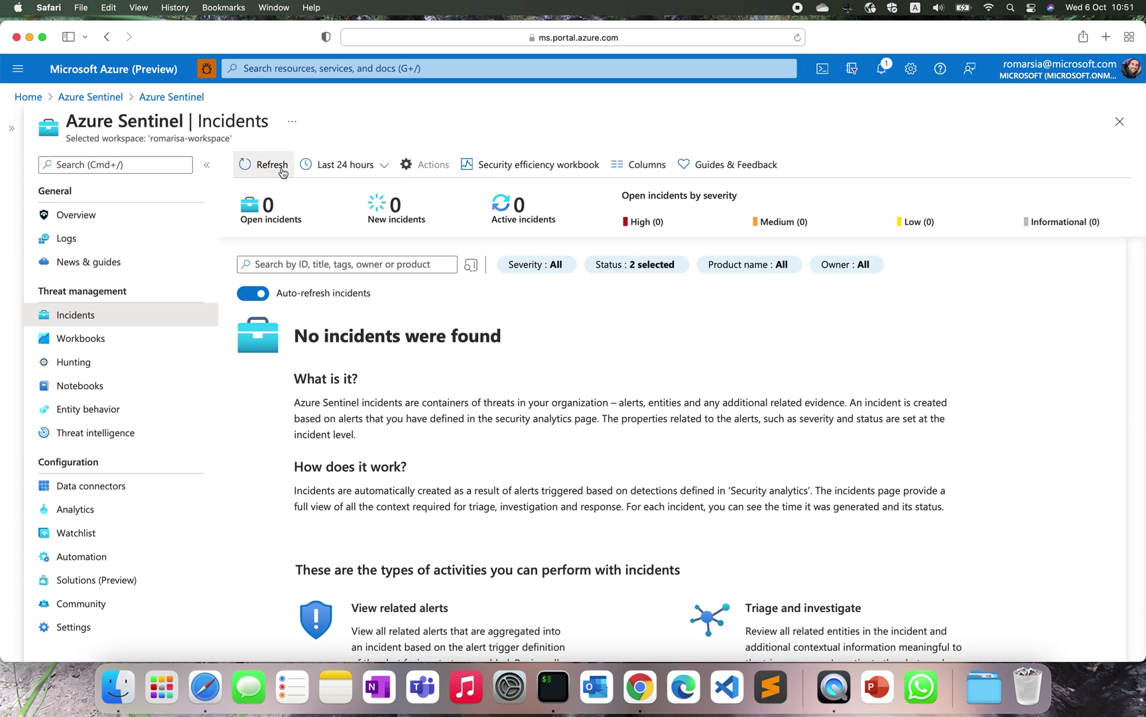
pyautogui.click(283, 172)
pyautogui.click(271, 171)
pyautogui.click(270, 171)
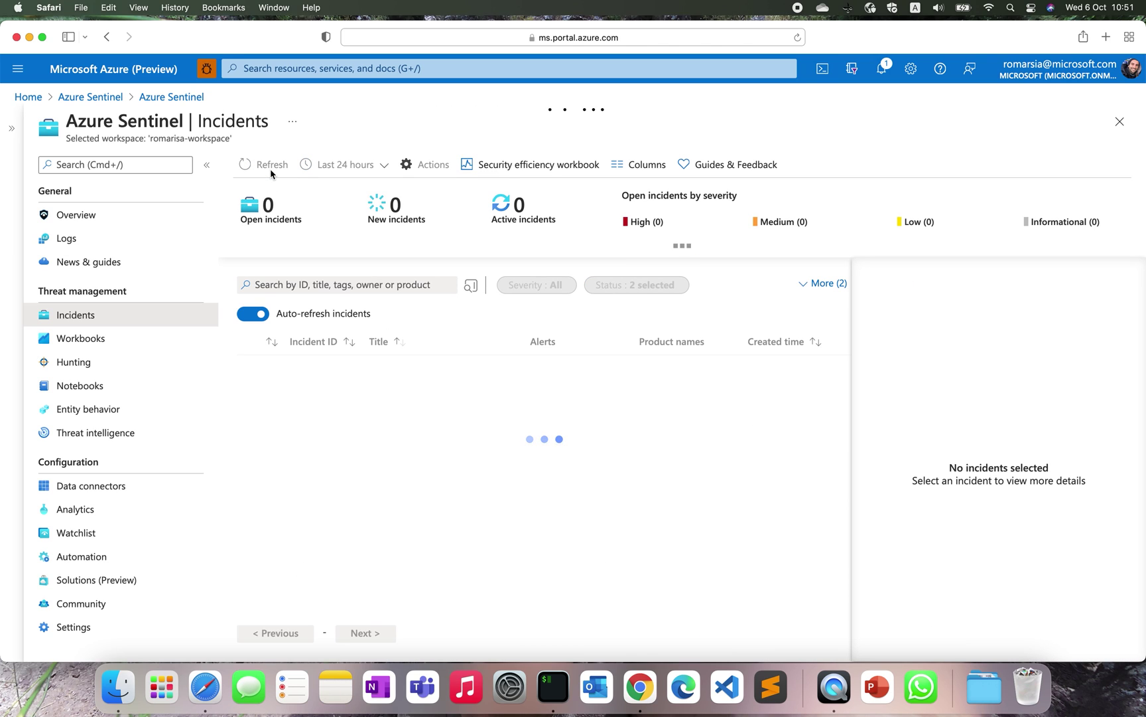
# Rerun the mock CEF generator script in the cef-generator terminal session
pyautogui.click(545, 690)
pyautogui.press('Up')
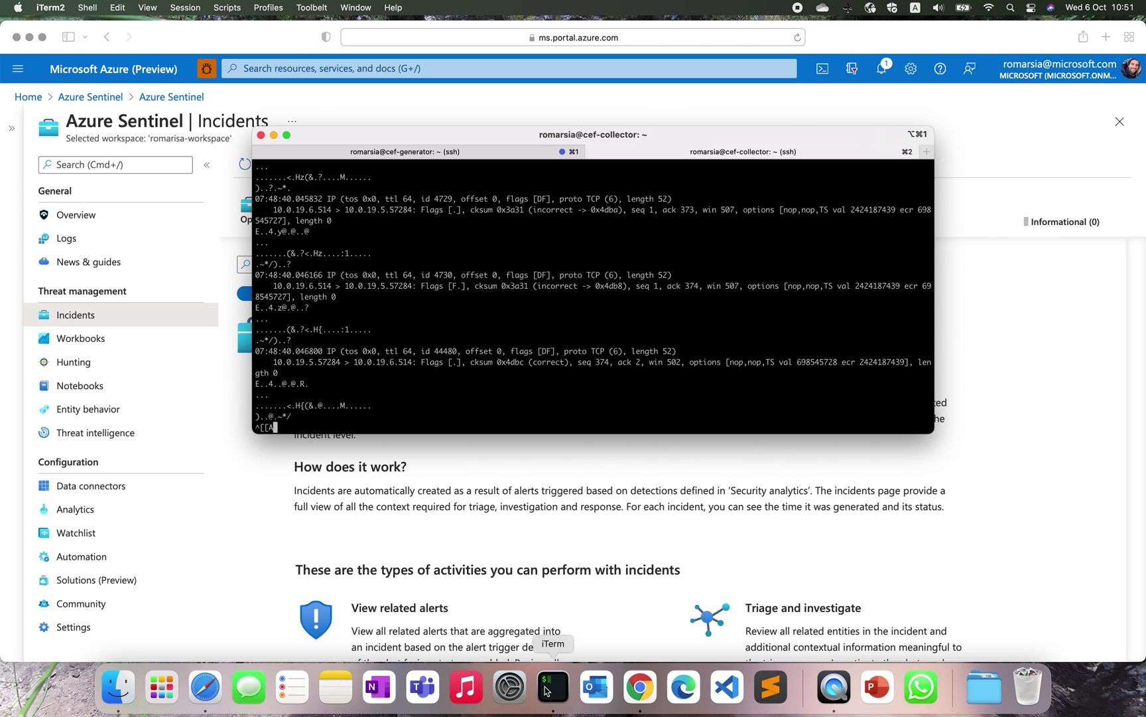
pyautogui.click(477, 155)
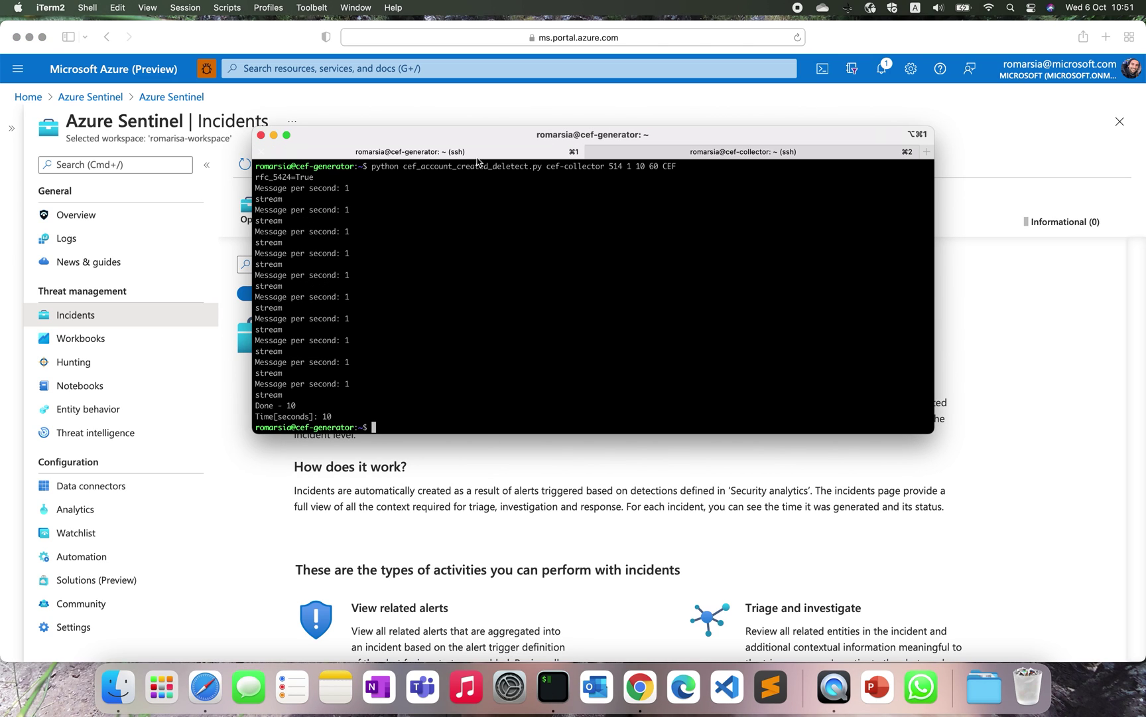
pyautogui.press('Up')
pyautogui.press('Return')
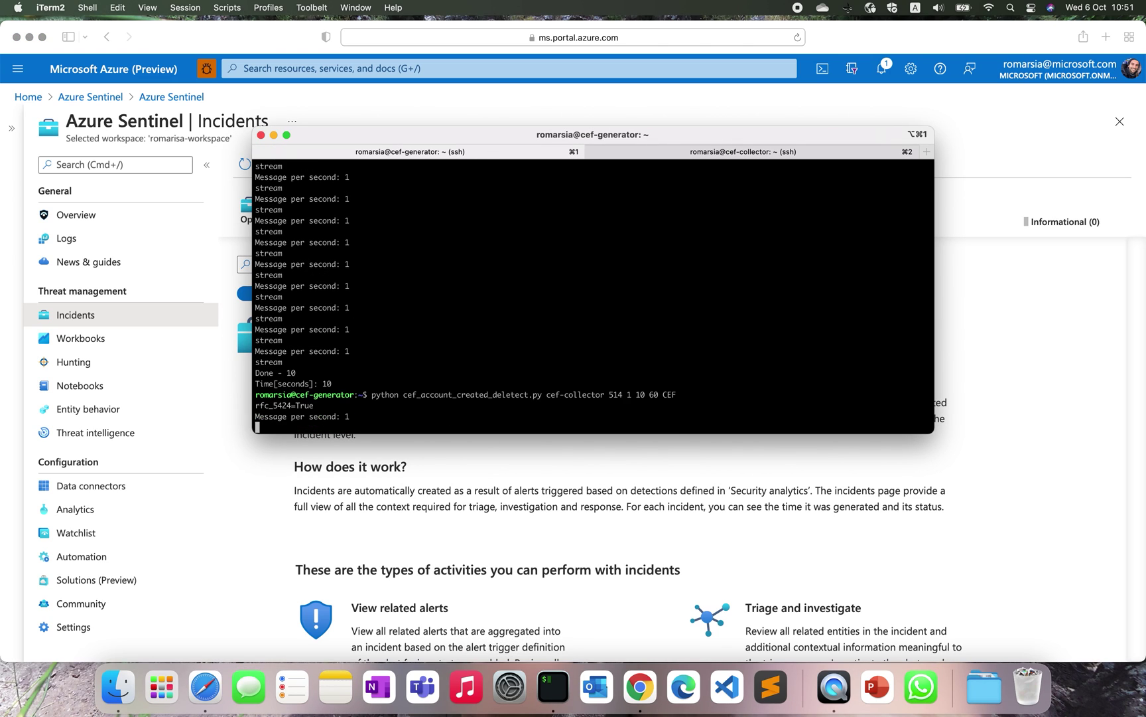
pyautogui.click(399, 98)
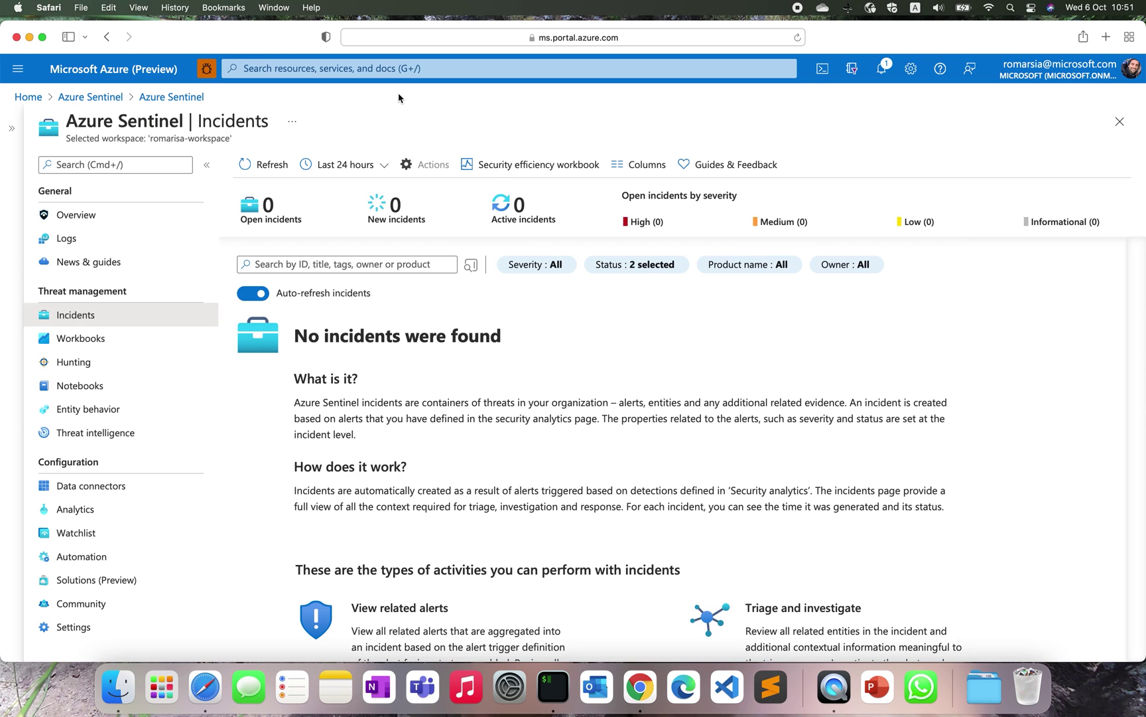
# Refresh Incidents and open the new Medium incident 68349, 'NRT - Account … was deleted'
pyautogui.click(279, 168)
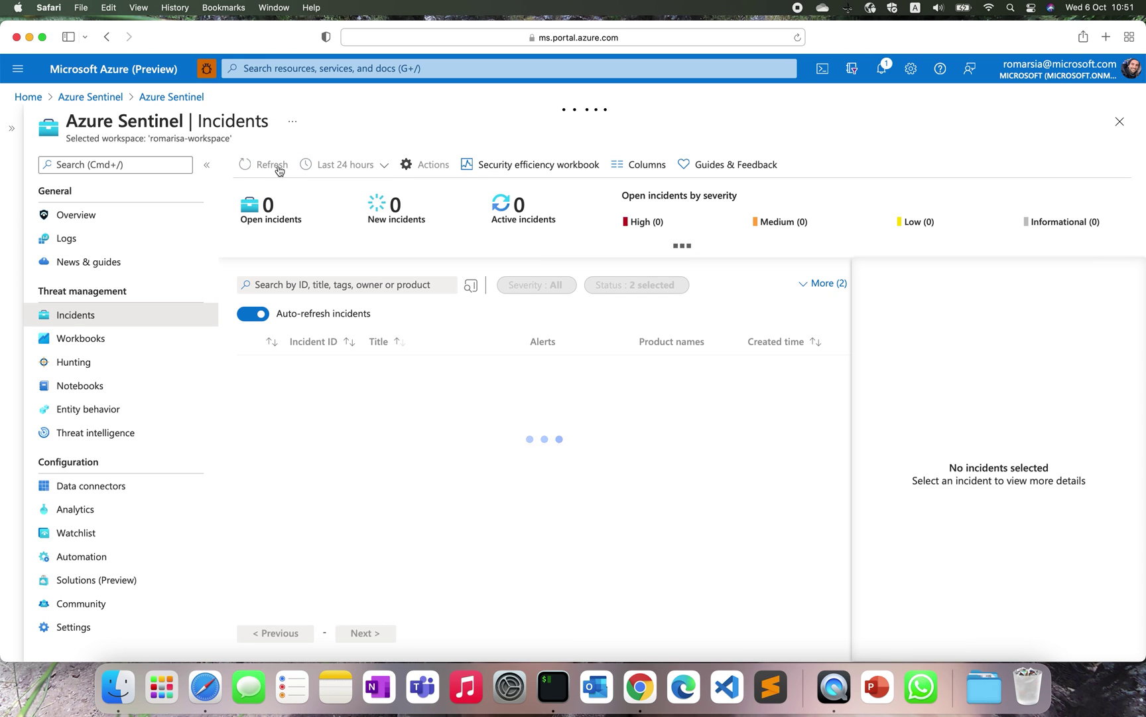
pyautogui.click(474, 347)
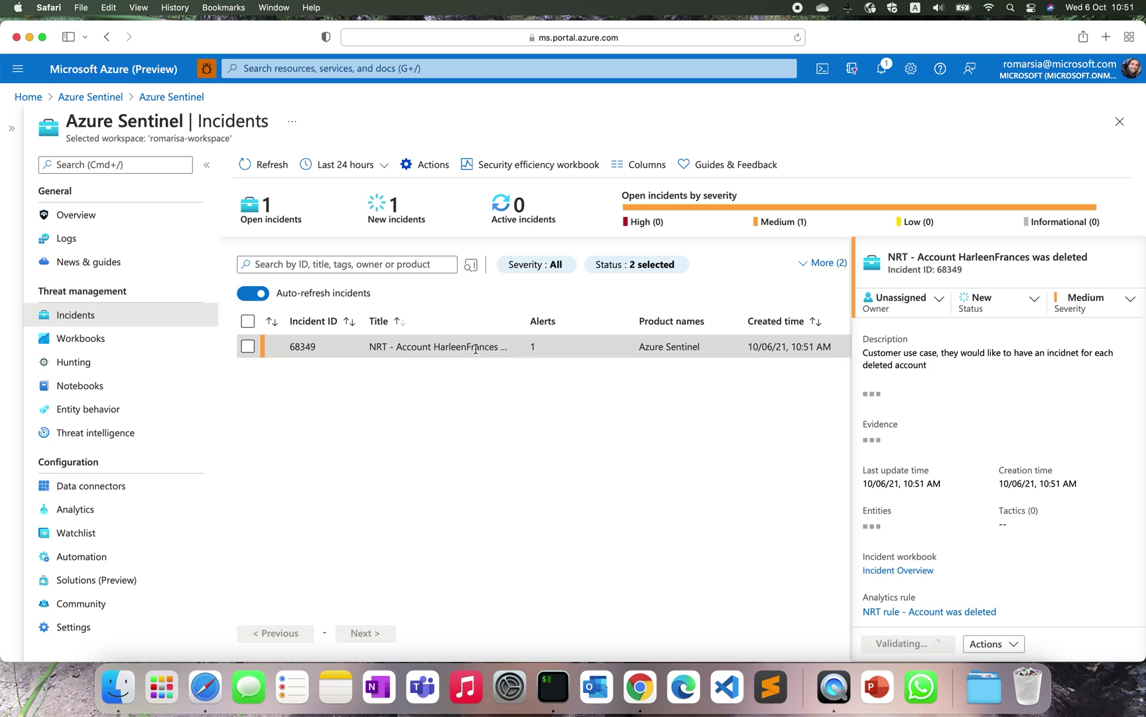